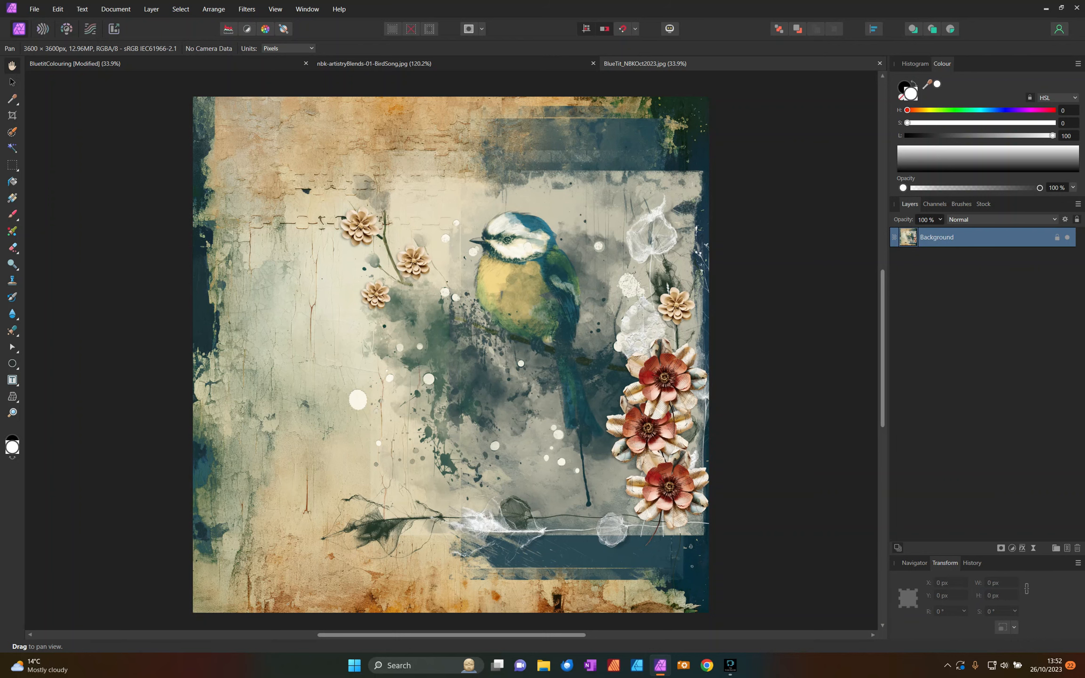
Look at the BirdSong sample image, switch to the BluetitColouring document and add a pixel layer above the SWATCH group
click(407, 61)
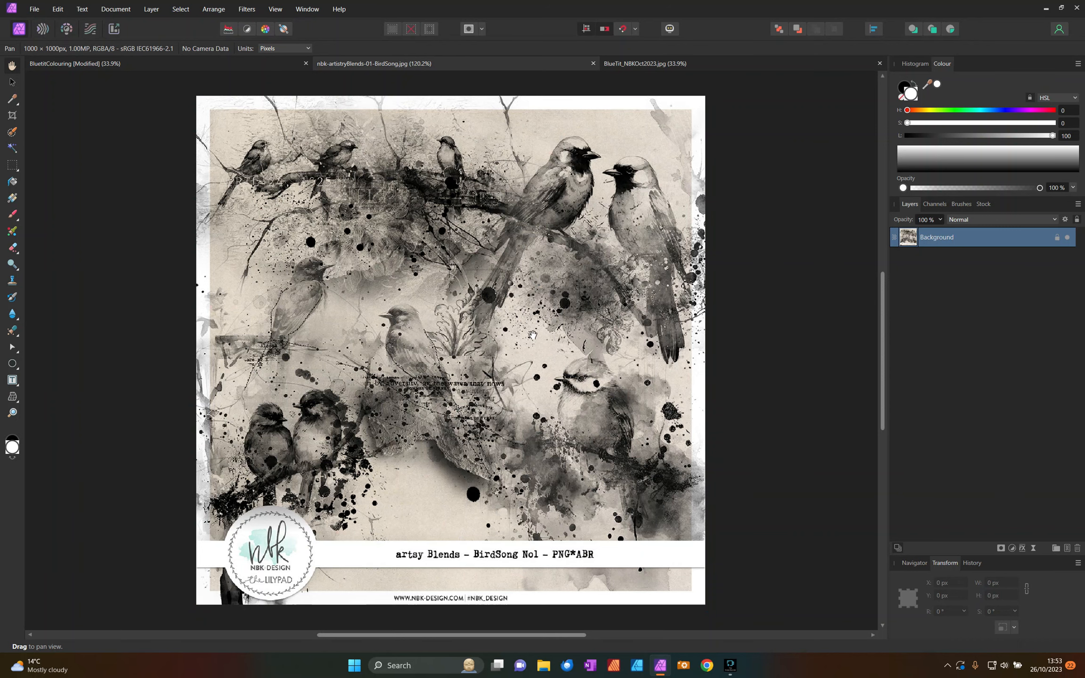
click(181, 64)
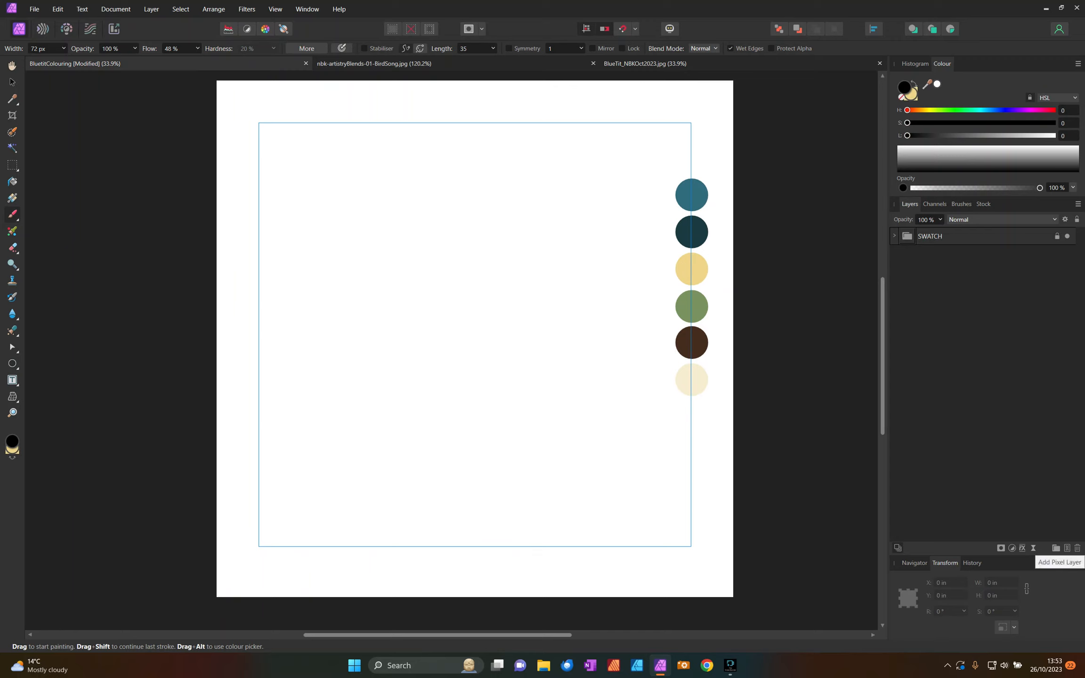
click(1067, 548)
drag(904, 253, 905, 228)
click(896, 257)
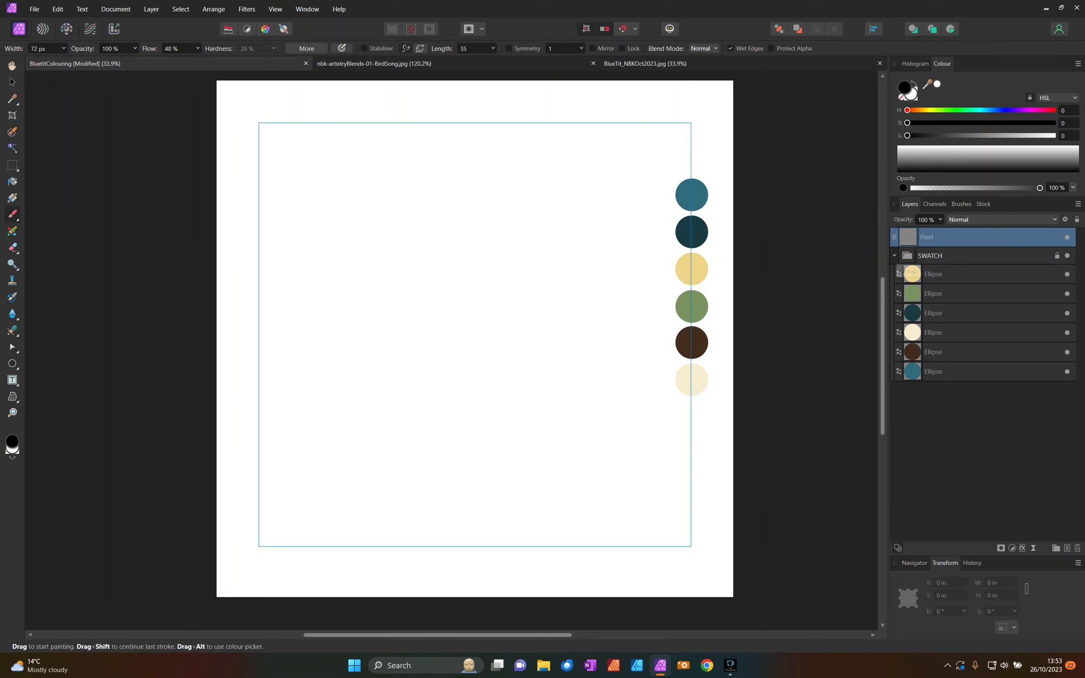
click(895, 255)
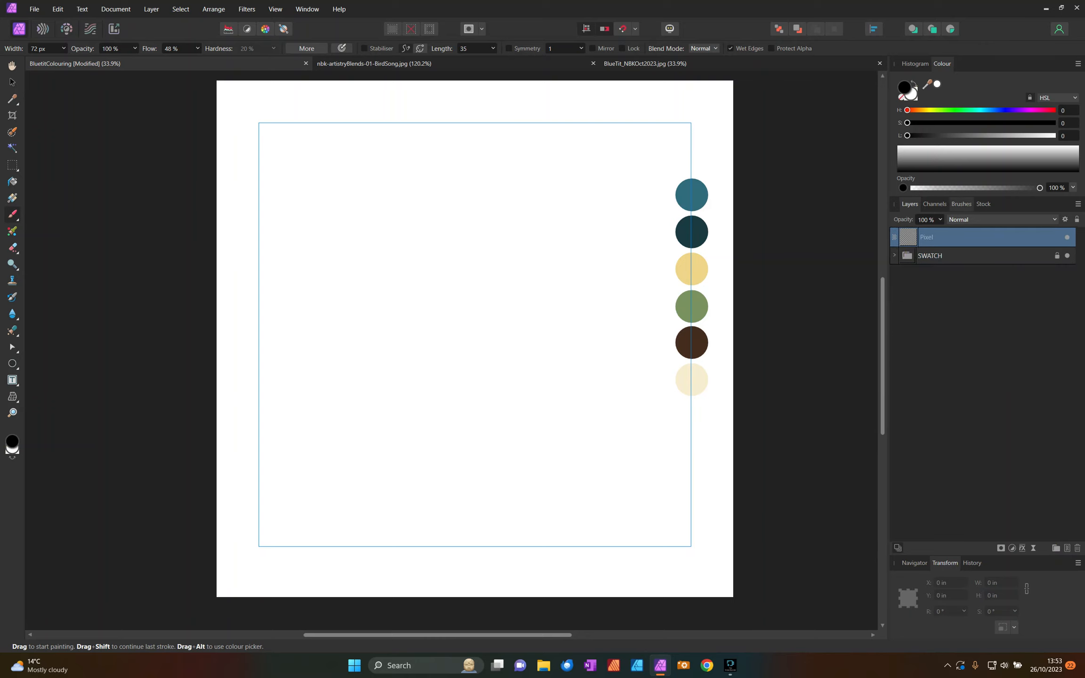
Choose the nbk-artistryBlends-01-birds-3.png brush from the nbk-artistryBlends-01-birdsong category
click(961, 204)
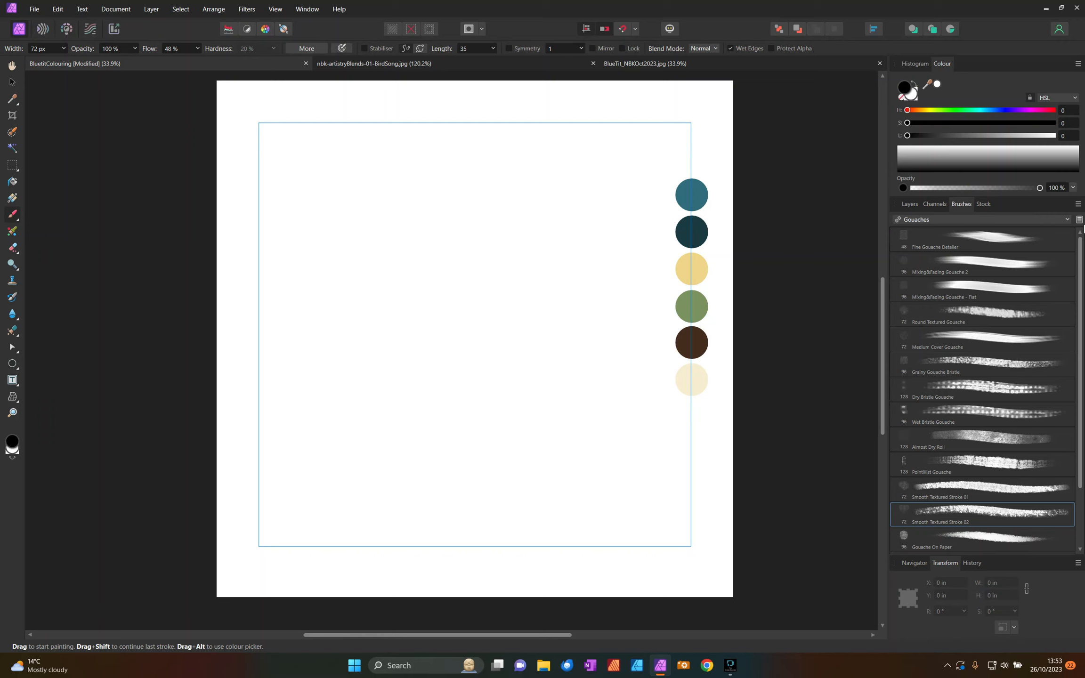
click(1067, 220)
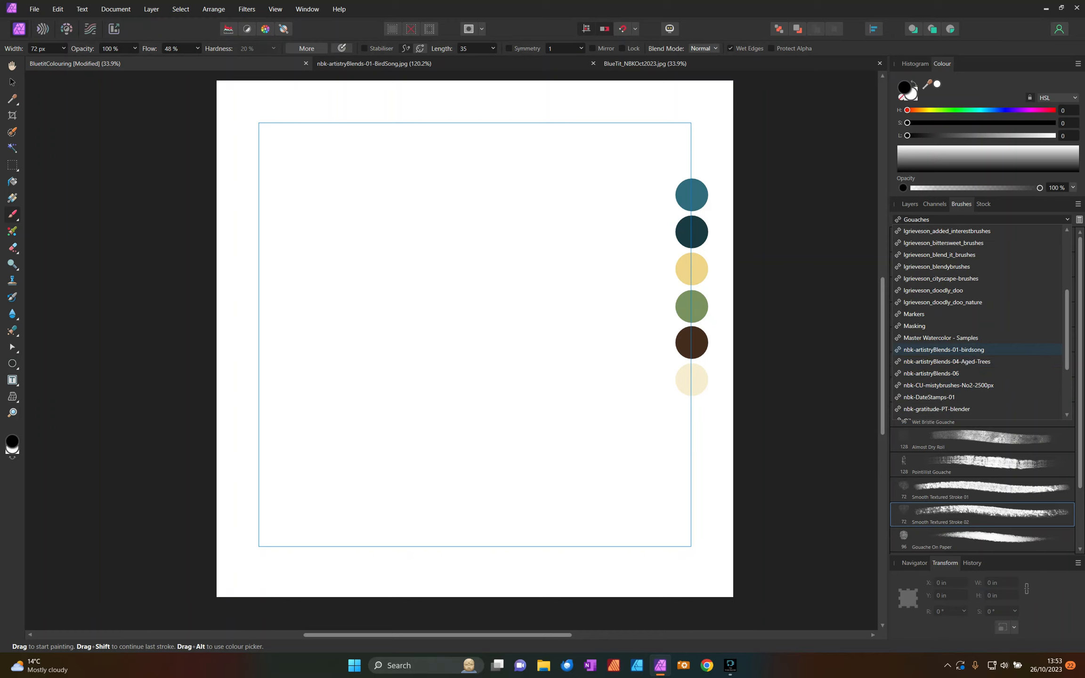
click(944, 349)
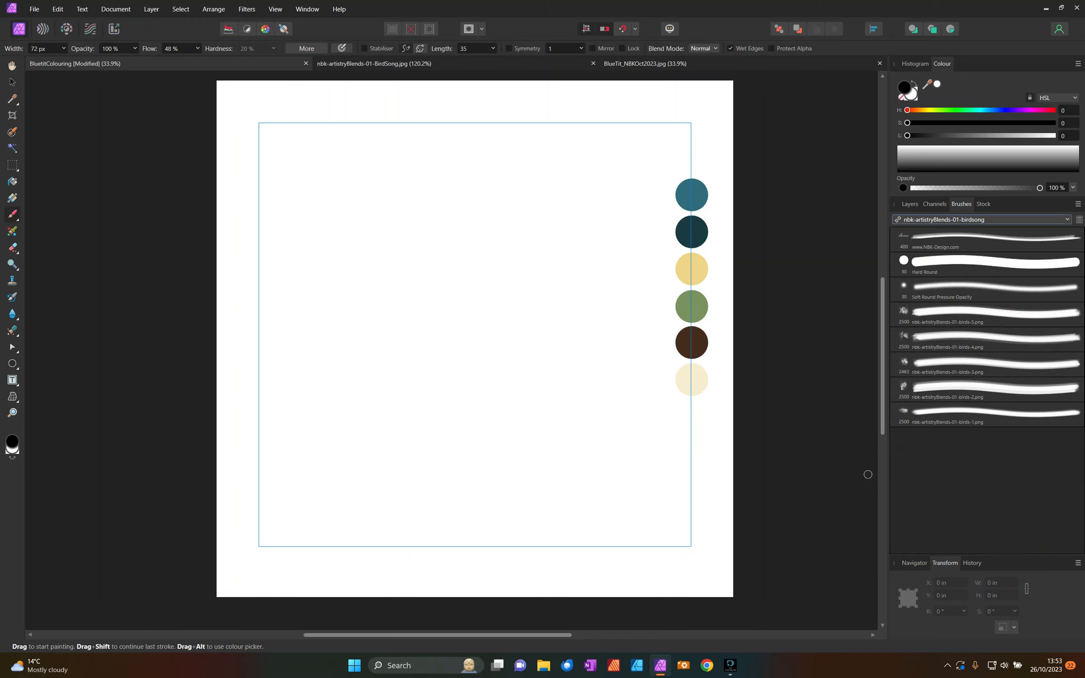
click(986, 364)
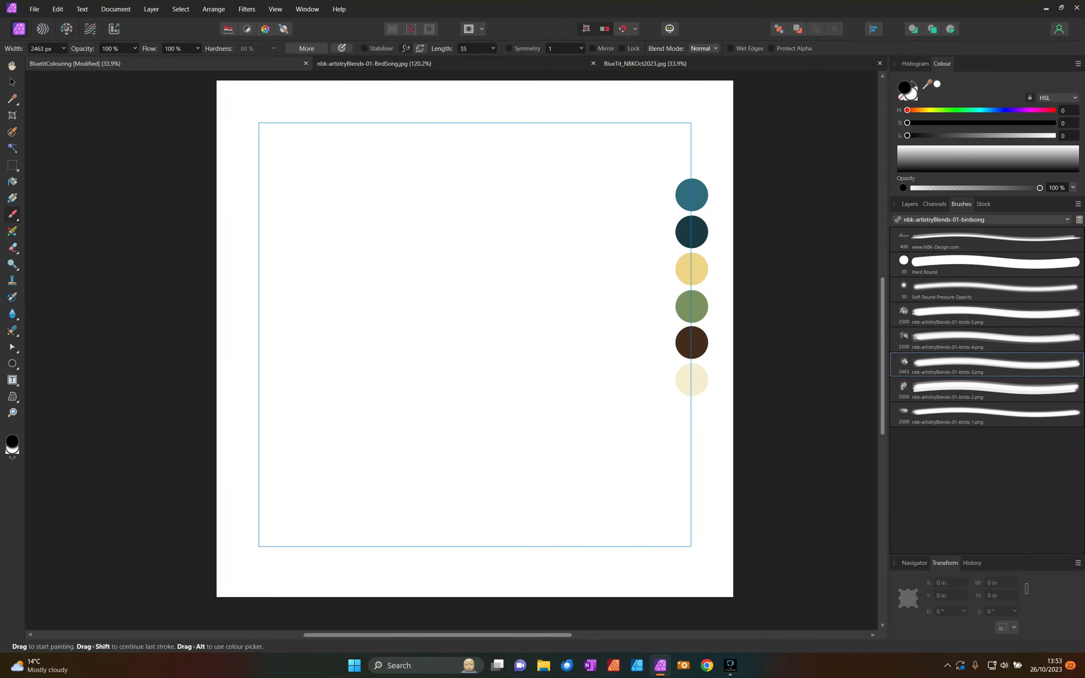
mouse_move(378, 333)
mouse_down()
mouse_move(315, 323)
mouse_move(299, 370)
mouse_move(324, 375)
mouse_up()
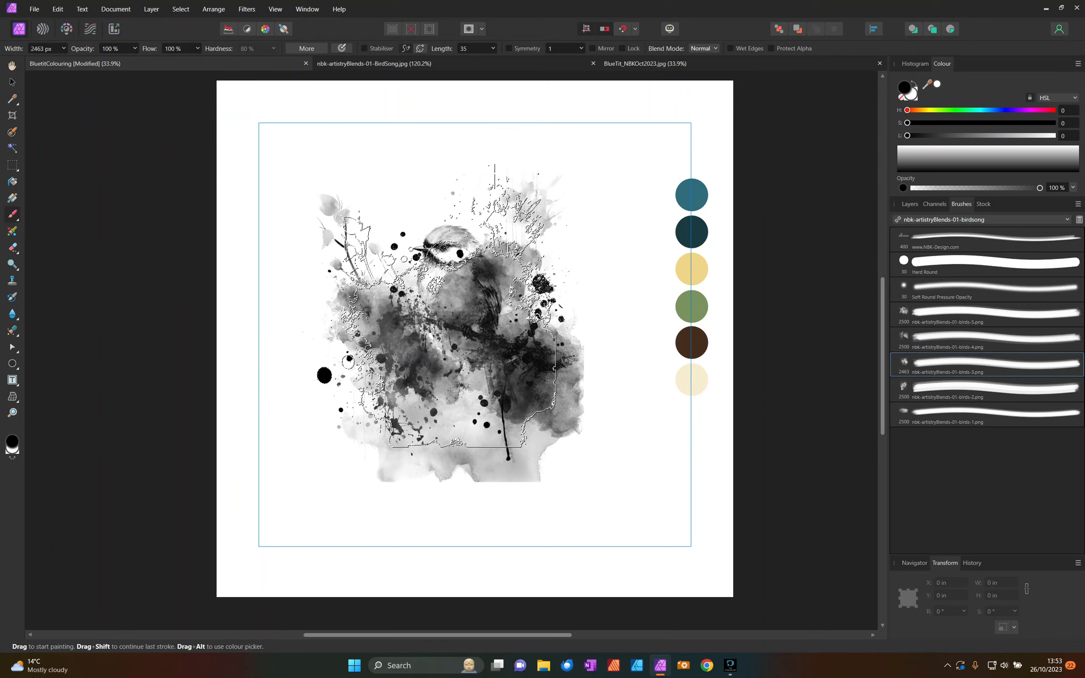
key(ctrl+z)
drag(442, 313, 480, 322)
key(ctrl+z)
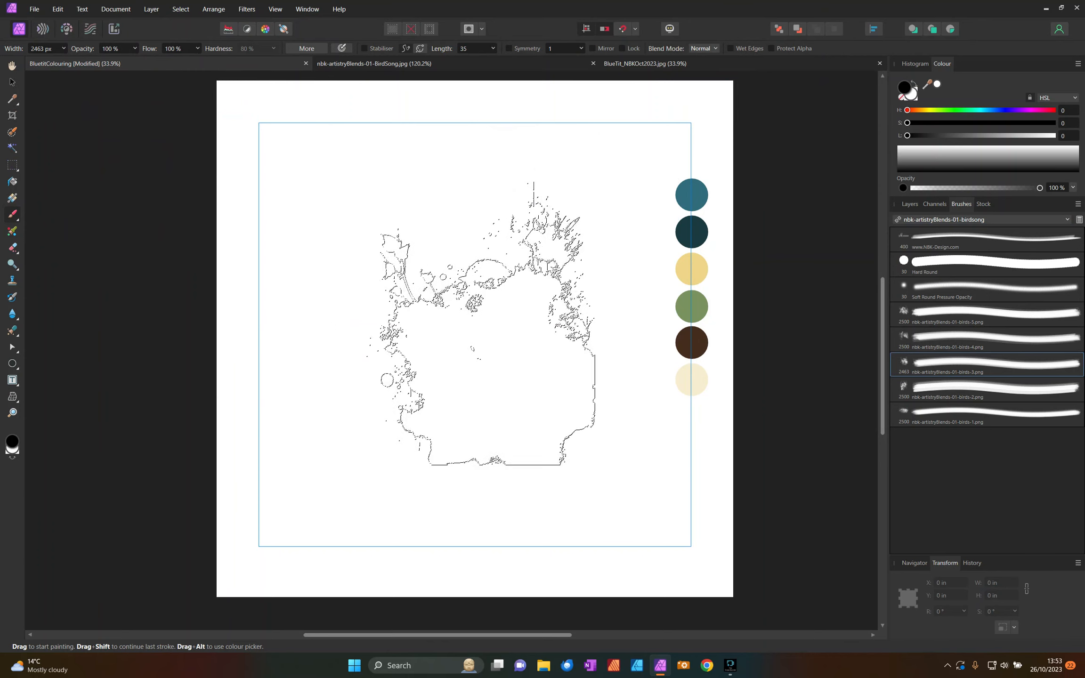
Sample the dark teal swatch as the paint colour and stamp the bird once near the middle of the page
drag(938, 81, 696, 235)
click(936, 84)
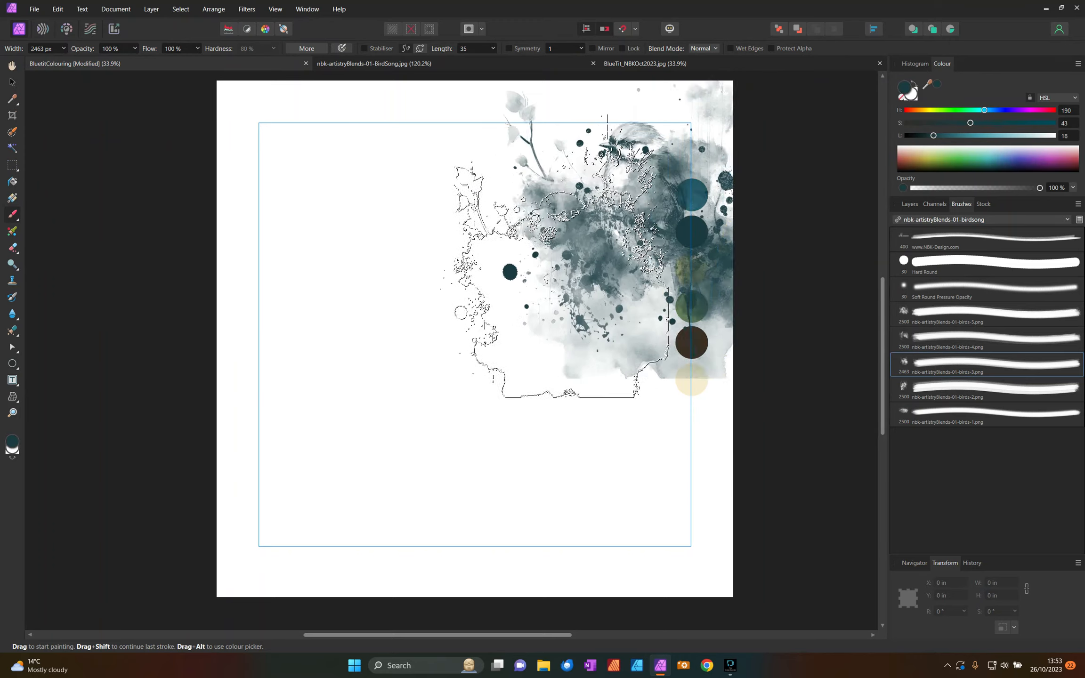
click(480, 306)
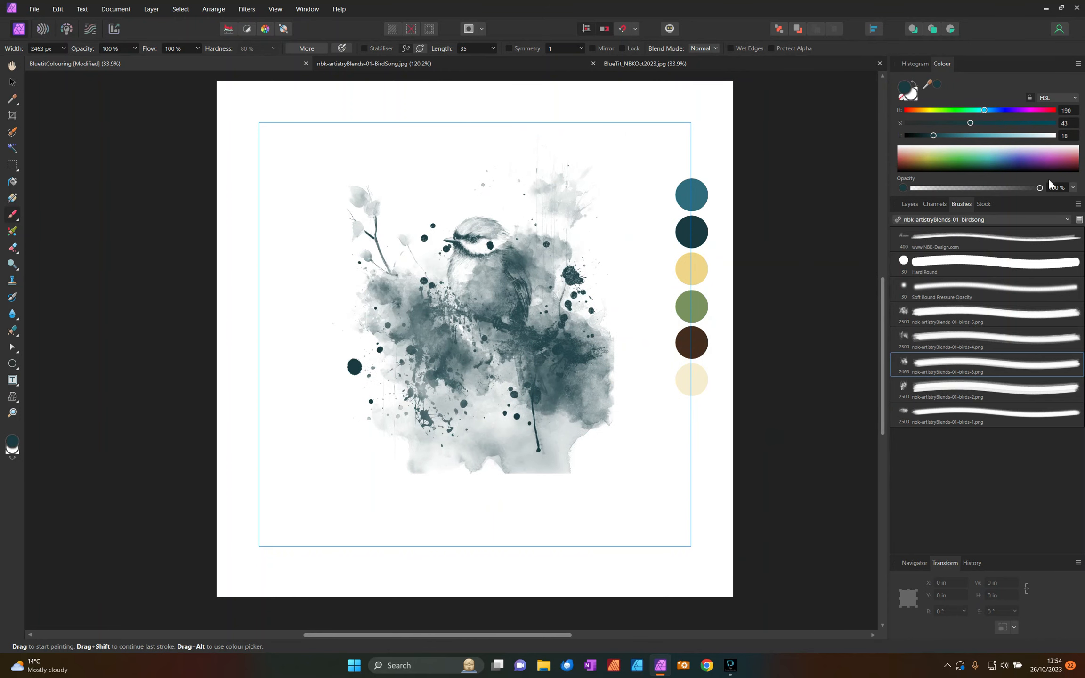
Add a second pixel layer and stamp the same bird on it over the teal one, using the sampled dark brown swatch colour
click(908, 203)
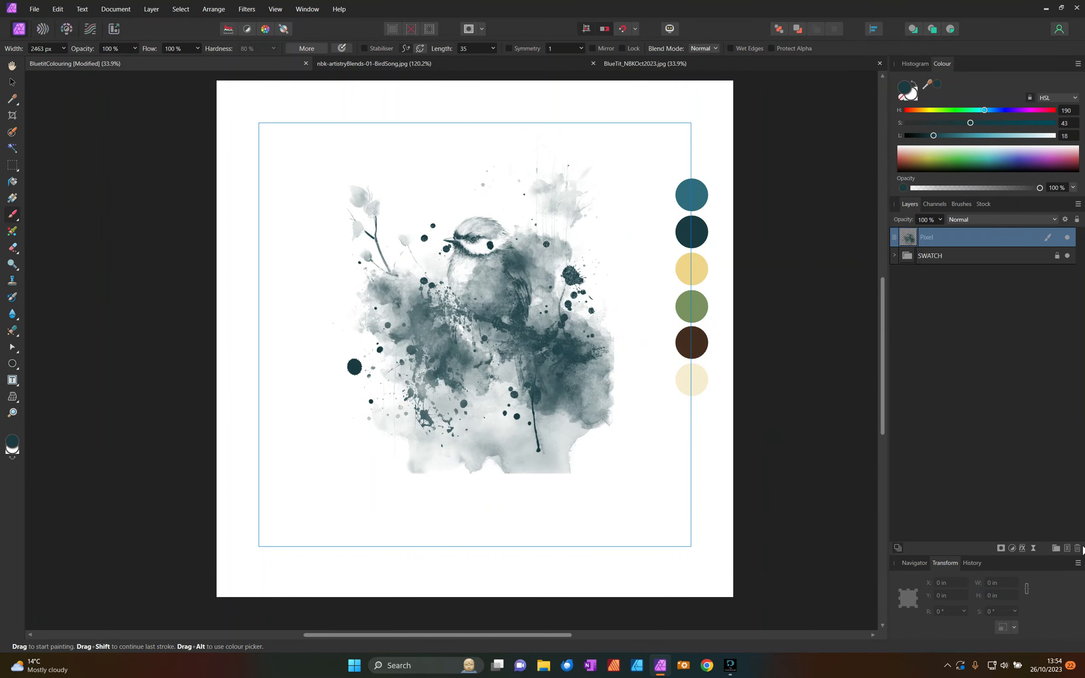
click(1068, 548)
drag(721, 346, 699, 340)
key(ctrl+z)
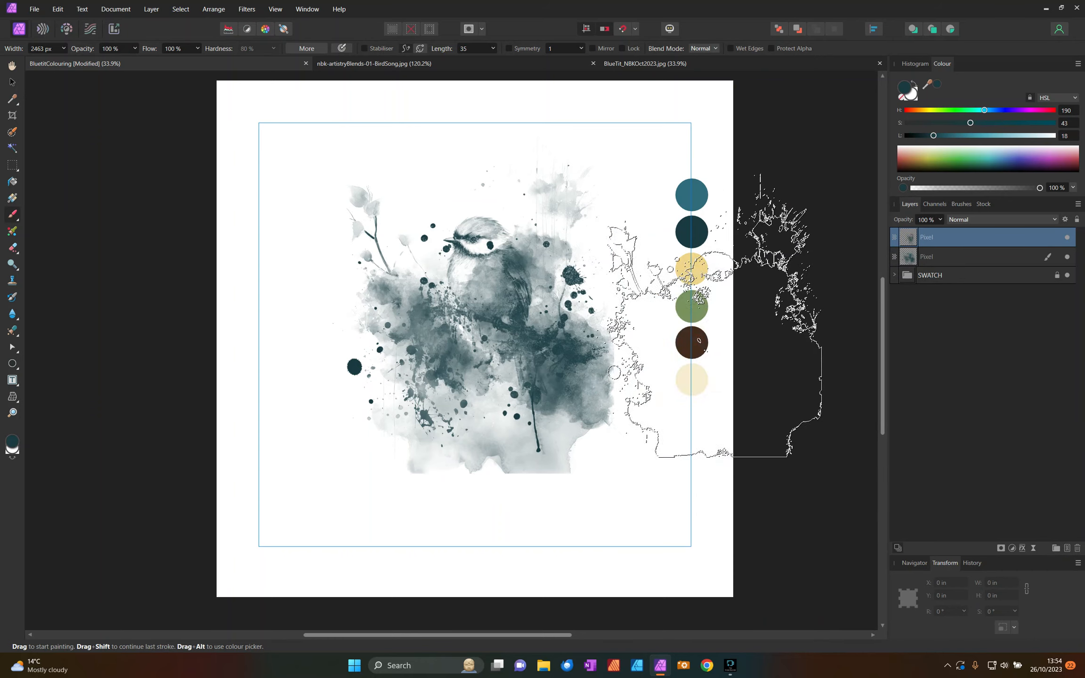
drag(926, 85, 695, 337)
key(ctrl+z)
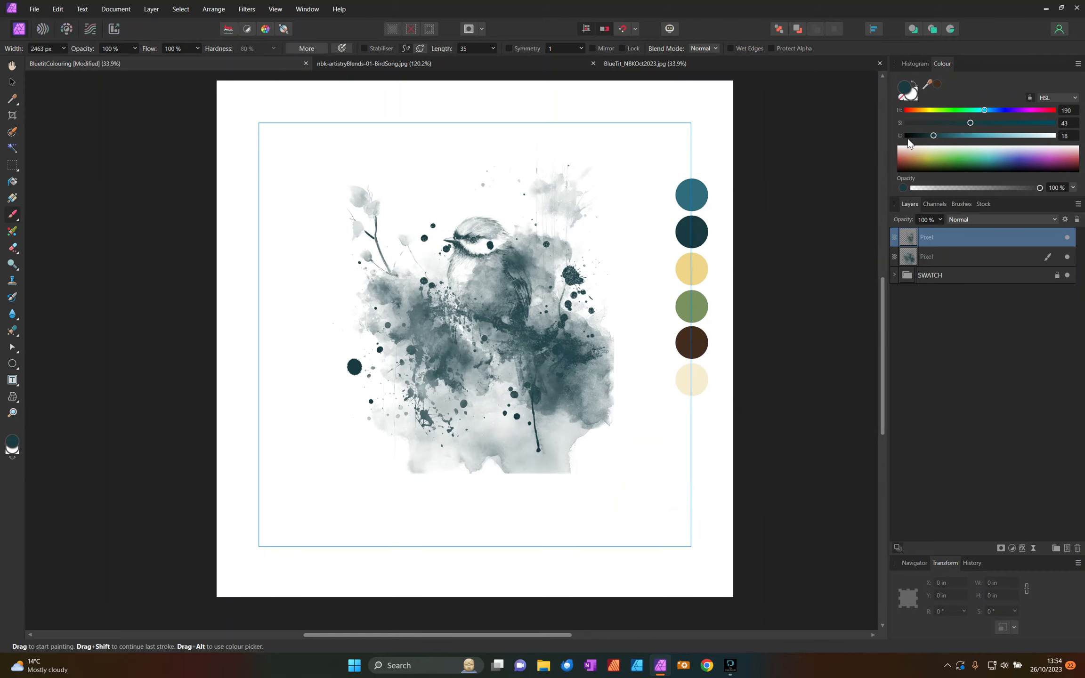
click(938, 83)
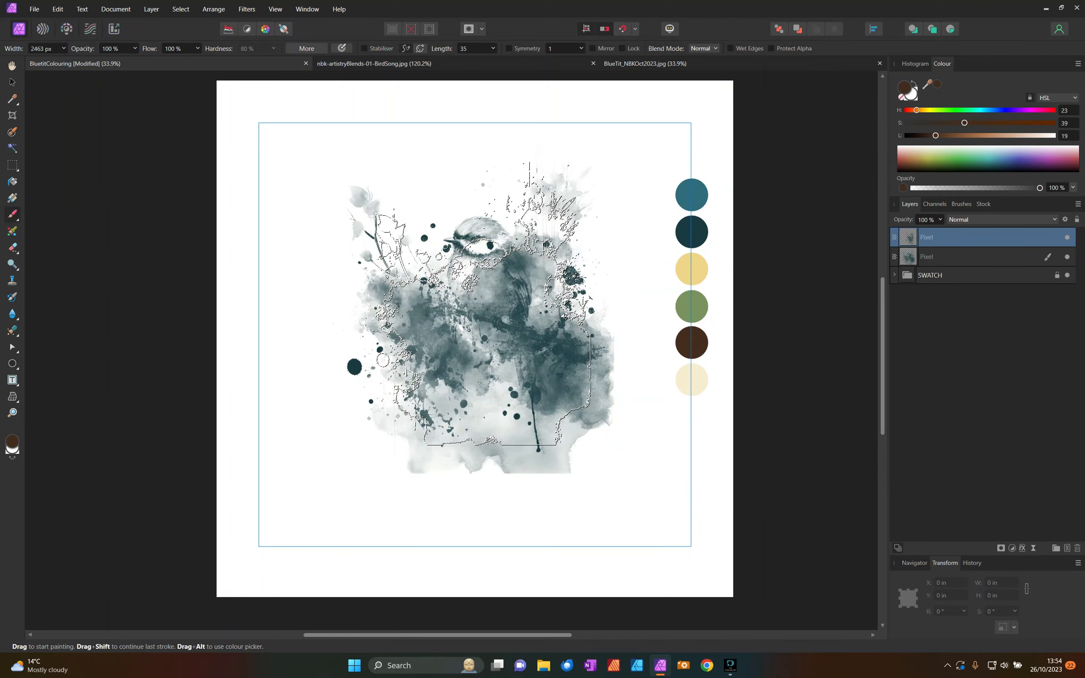
click(479, 315)
key(ctrl+z)
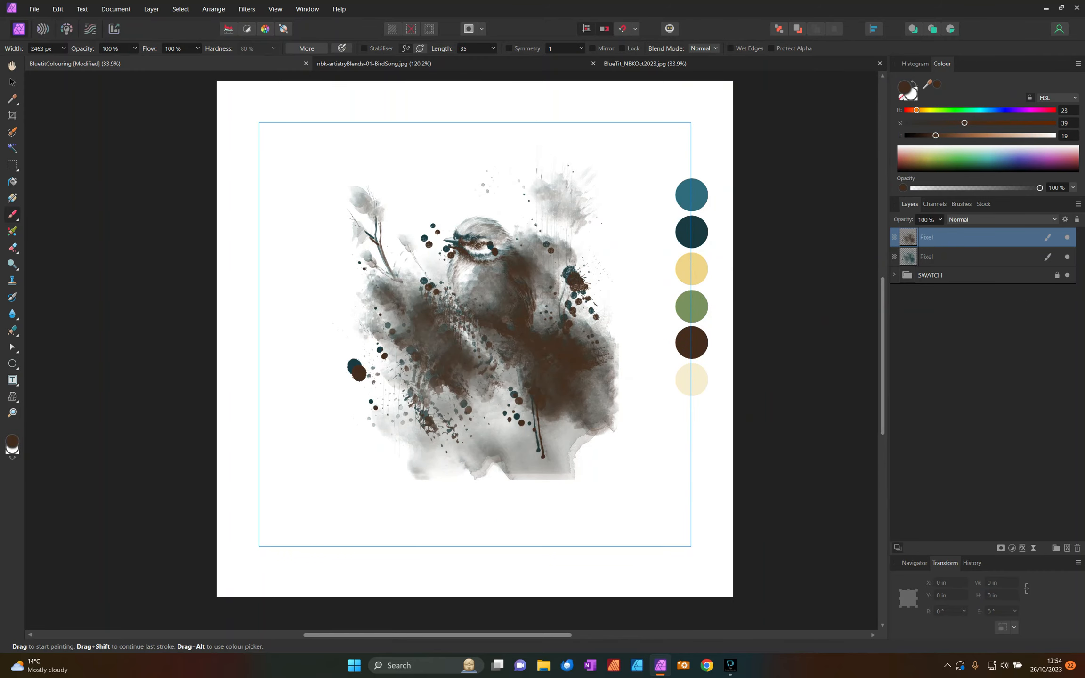
Add a third pixel layer and stamp the bird on it over the others, using the sampled pale cream swatch colour
click(1068, 548)
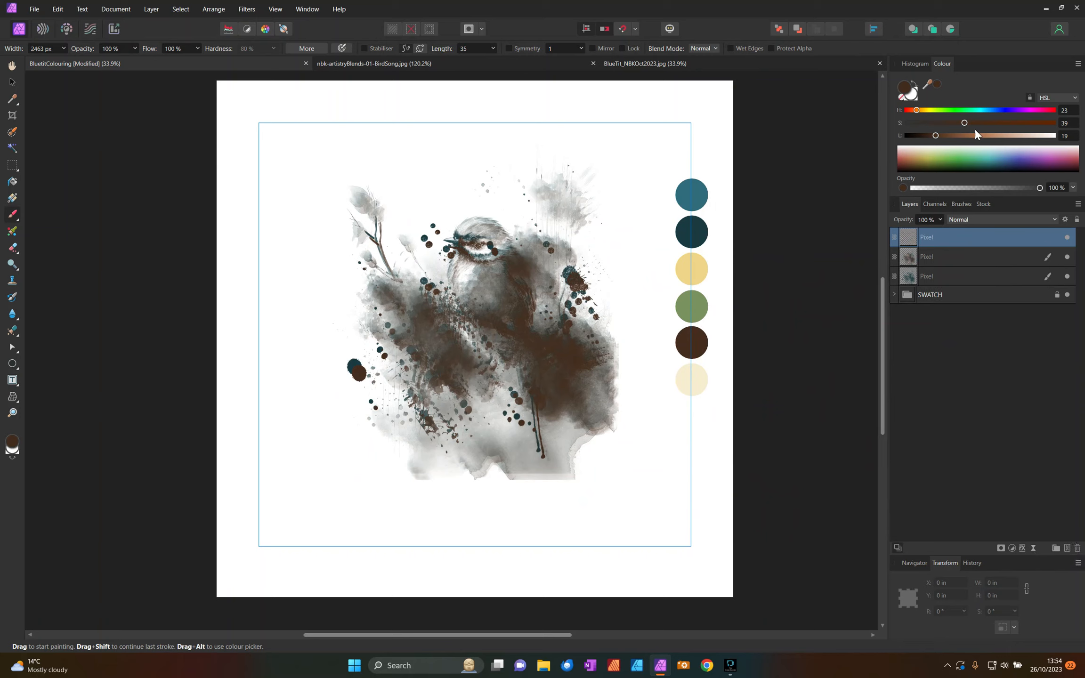
drag(928, 85, 699, 381)
click(937, 83)
click(561, 470)
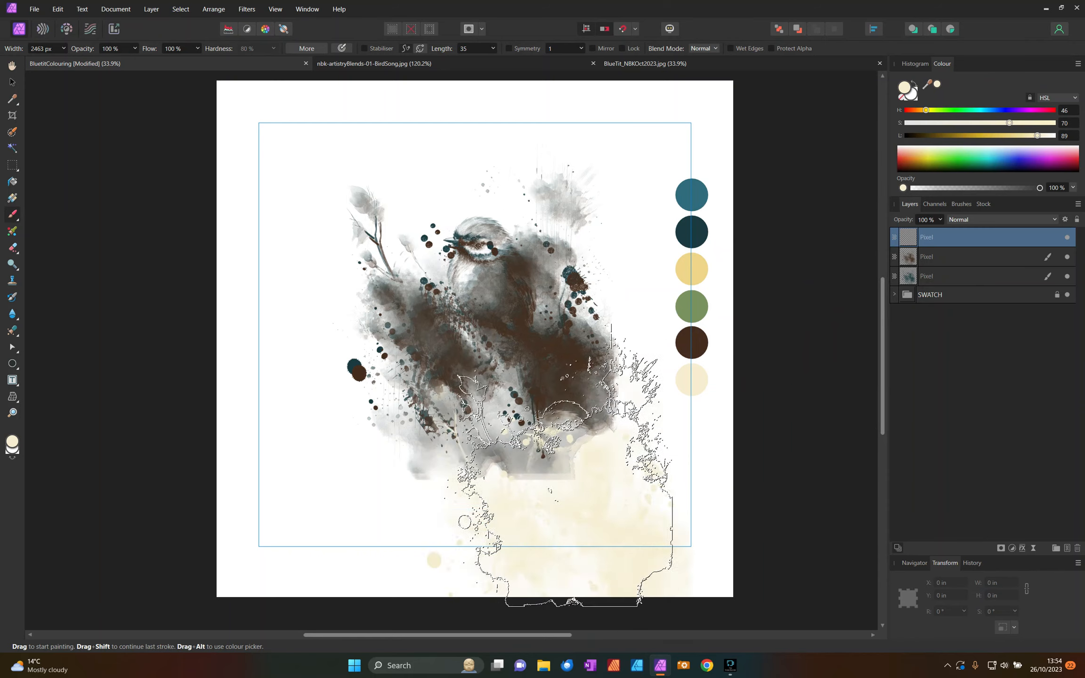
click(453, 328)
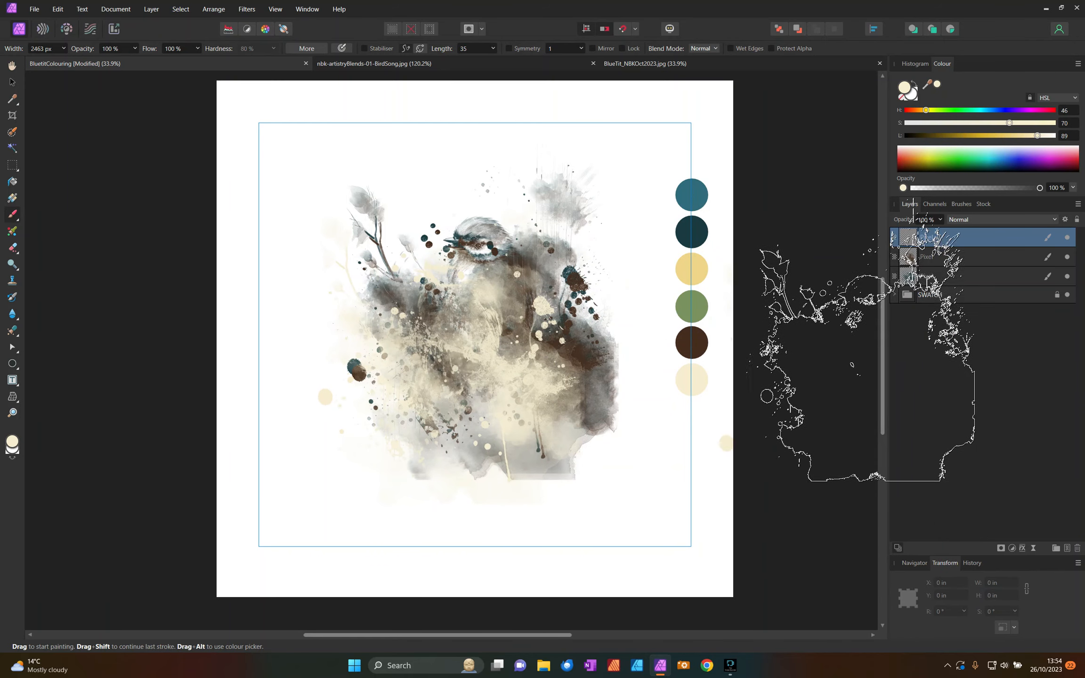
Select the three bird pixel layers, align them to each other's horizontal and vertical centres, and deselect them
click(13, 82)
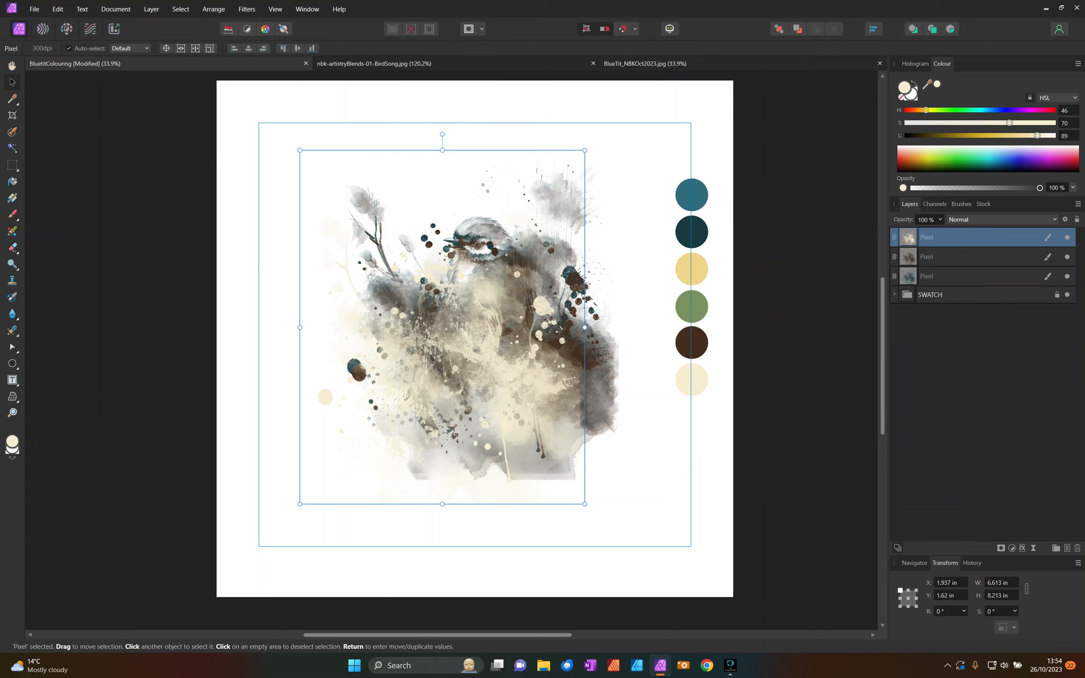
shift+click(925, 277)
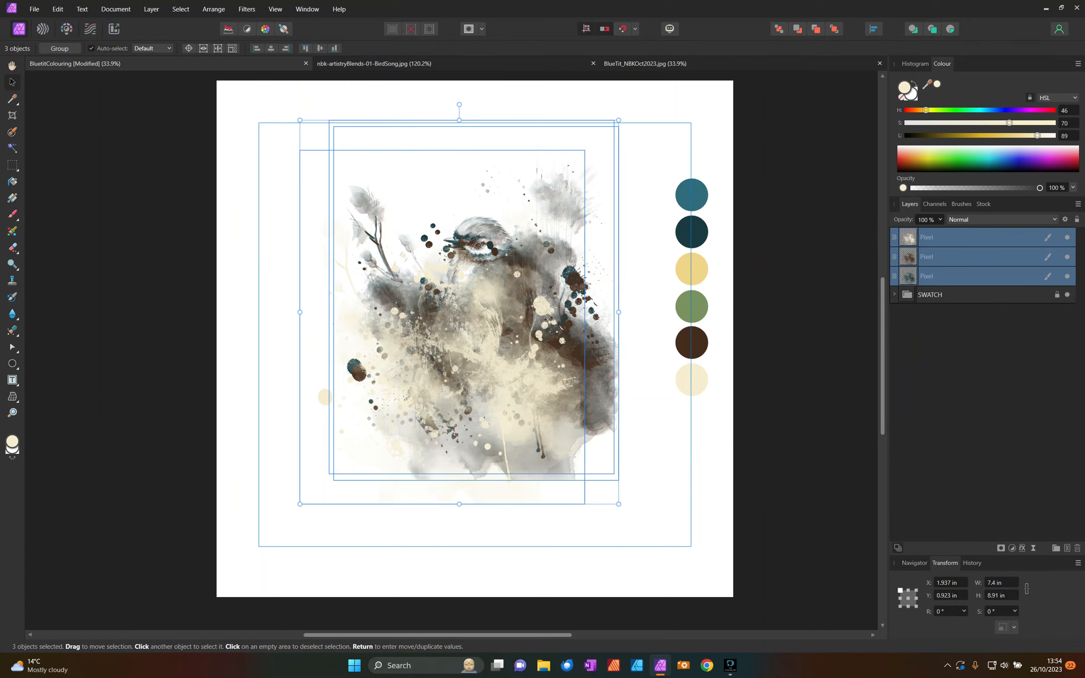
click(320, 48)
click(271, 48)
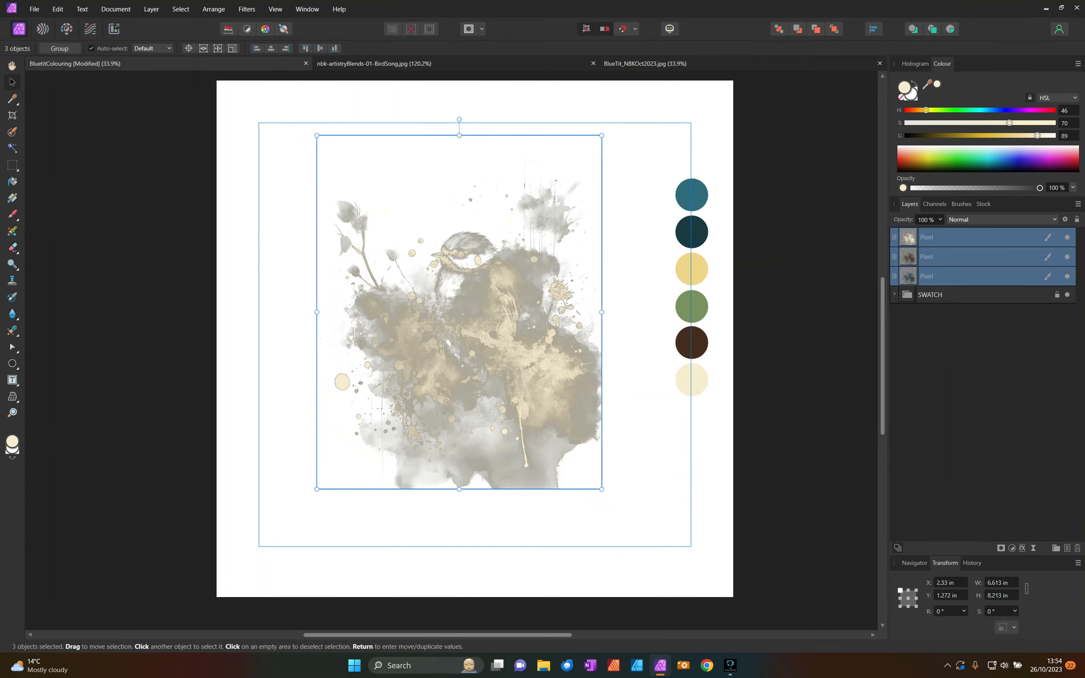
click(625, 425)
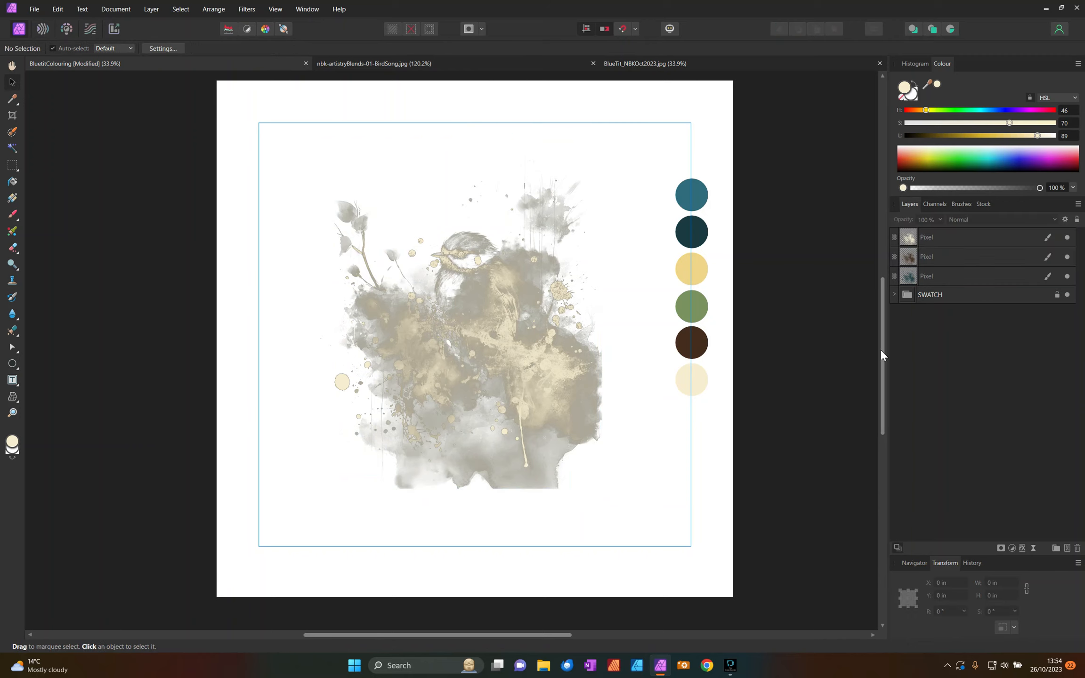
Hide the cream bird layer and select the brown bird layer, keeping the brown one visible
click(1066, 236)
click(1067, 256)
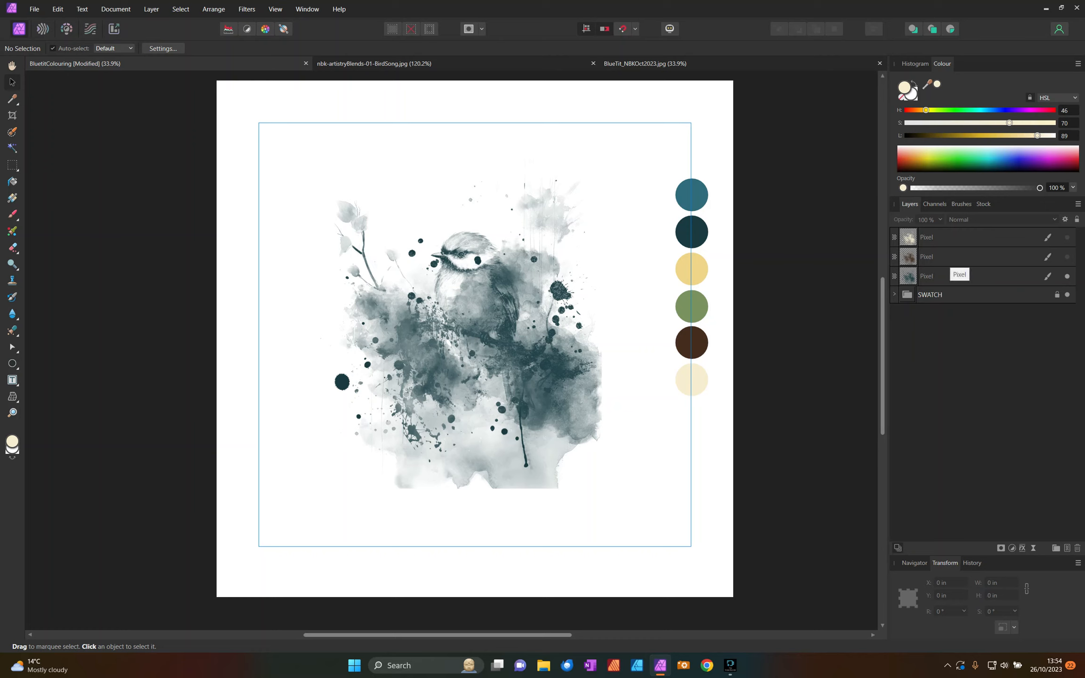
click(903, 260)
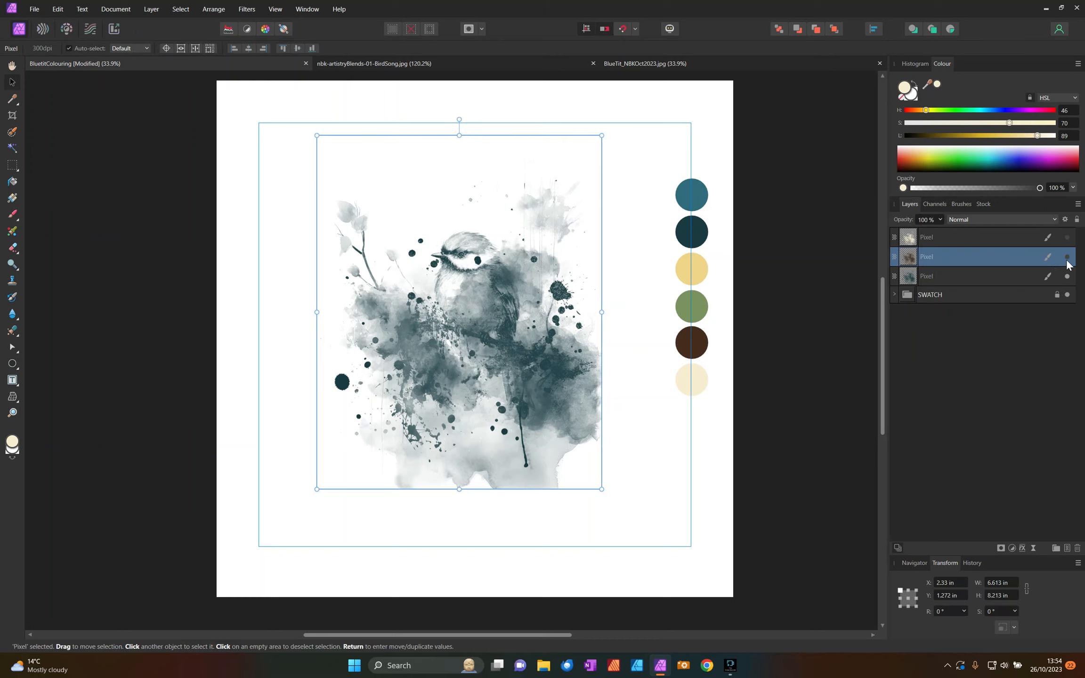
click(1067, 257)
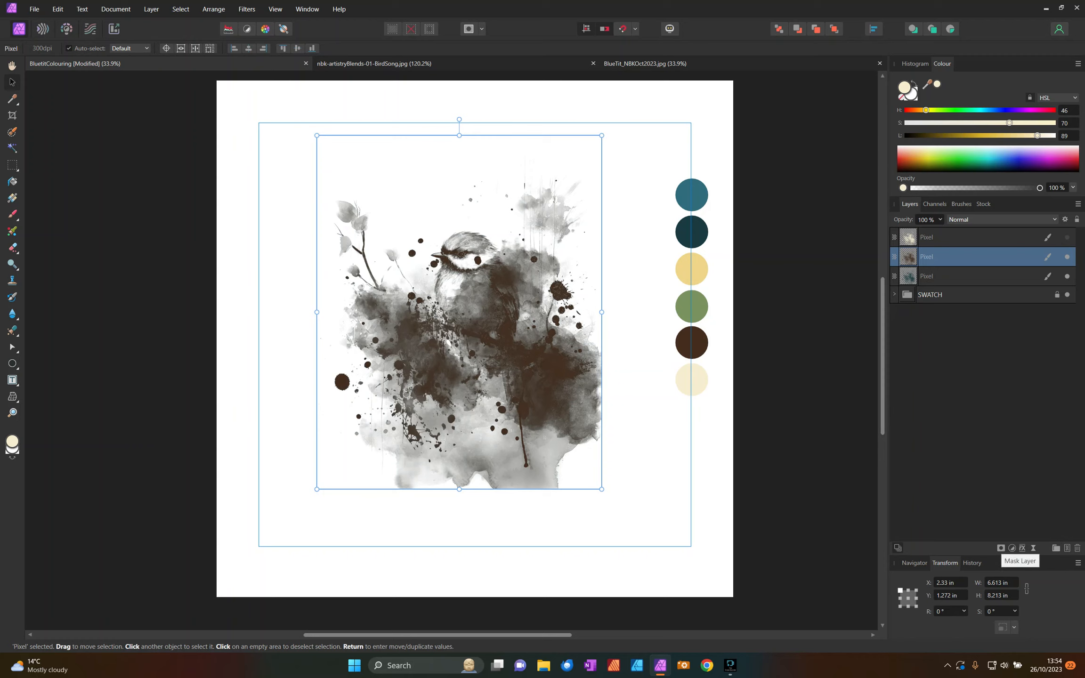
Add an empty mask to the brown bird layer and expand the layer to show its mask
right_click(1001, 548)
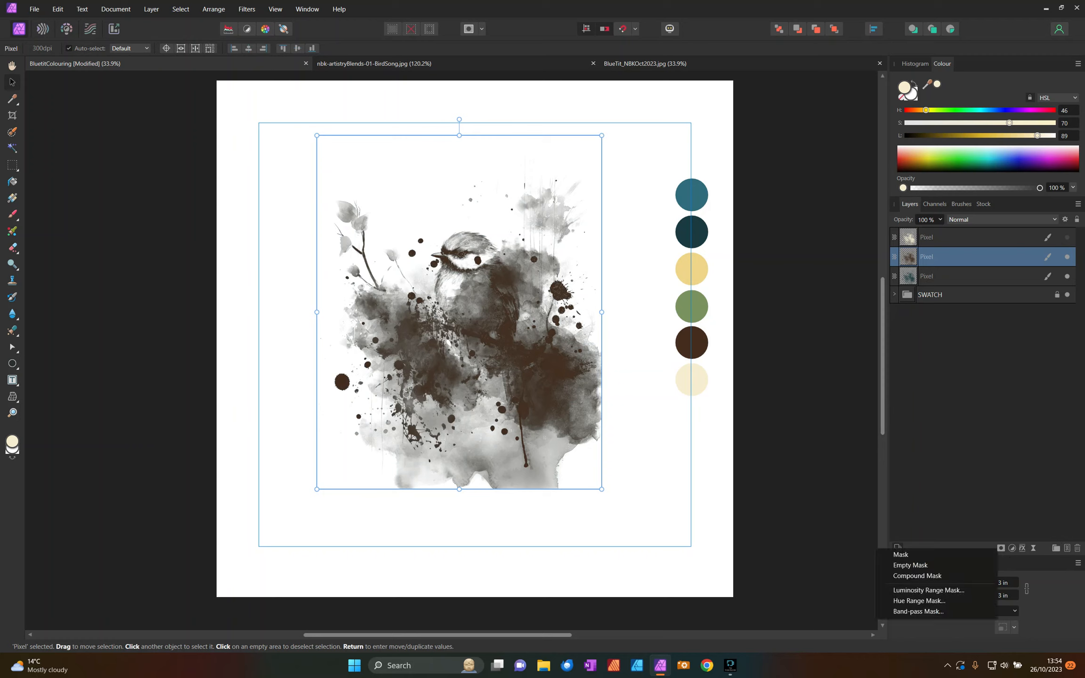
click(924, 566)
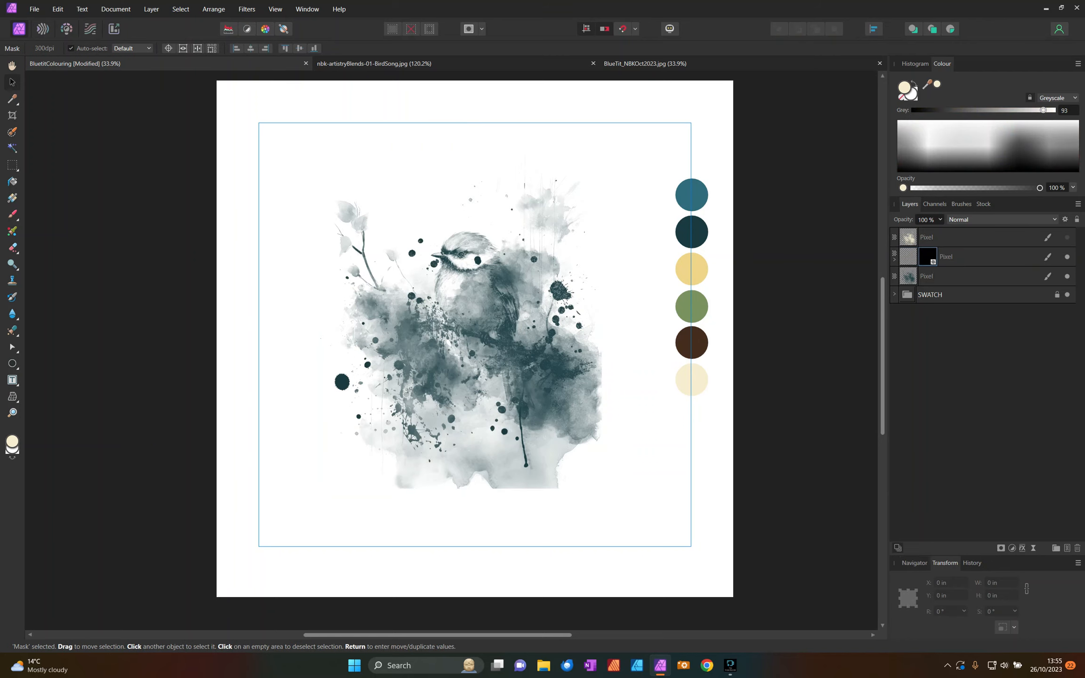
click(894, 259)
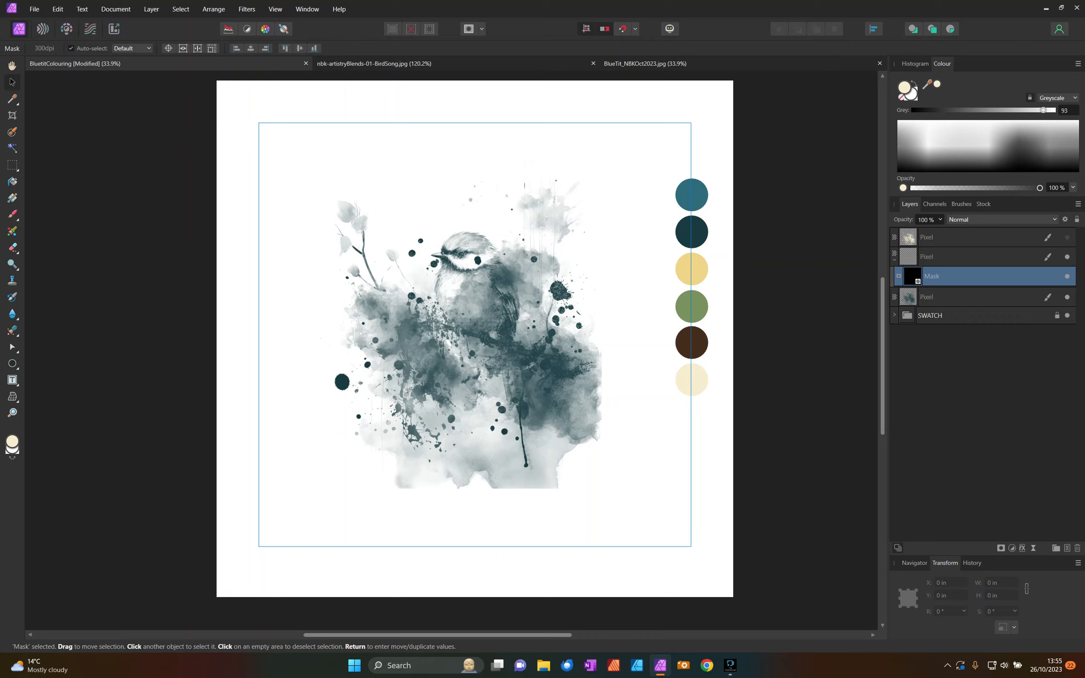
Set the paint colours to white over black and ready the Paint Brush with the Masking category's Tight Spacing - Small Hard brush
drag(1042, 110, 914, 110)
click(914, 83)
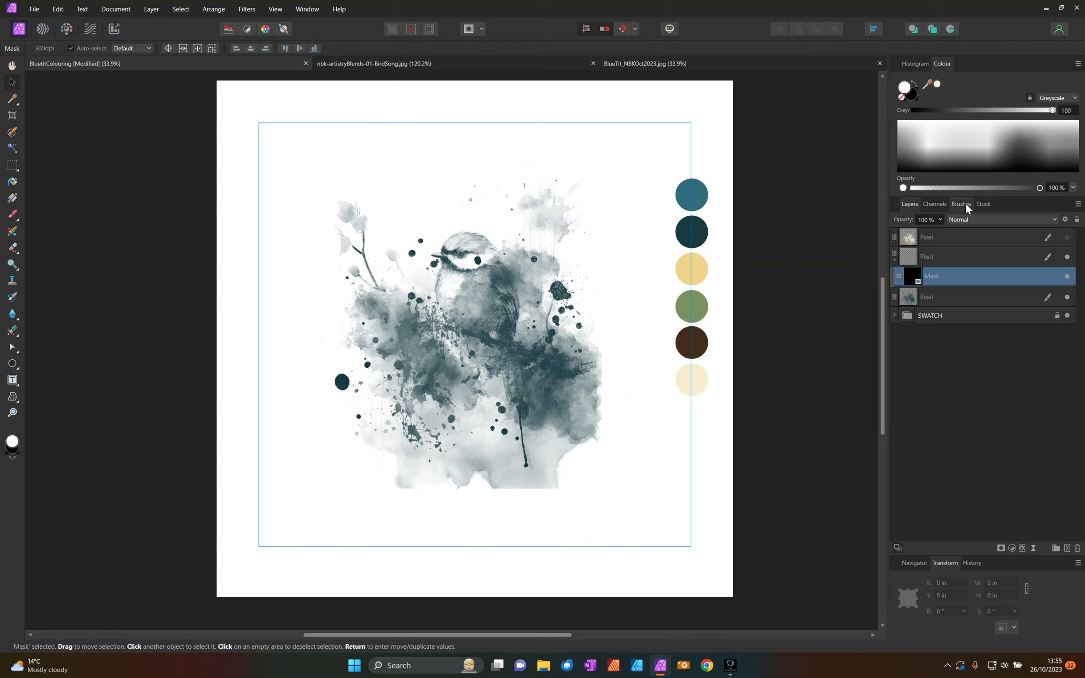
click(963, 205)
click(1065, 219)
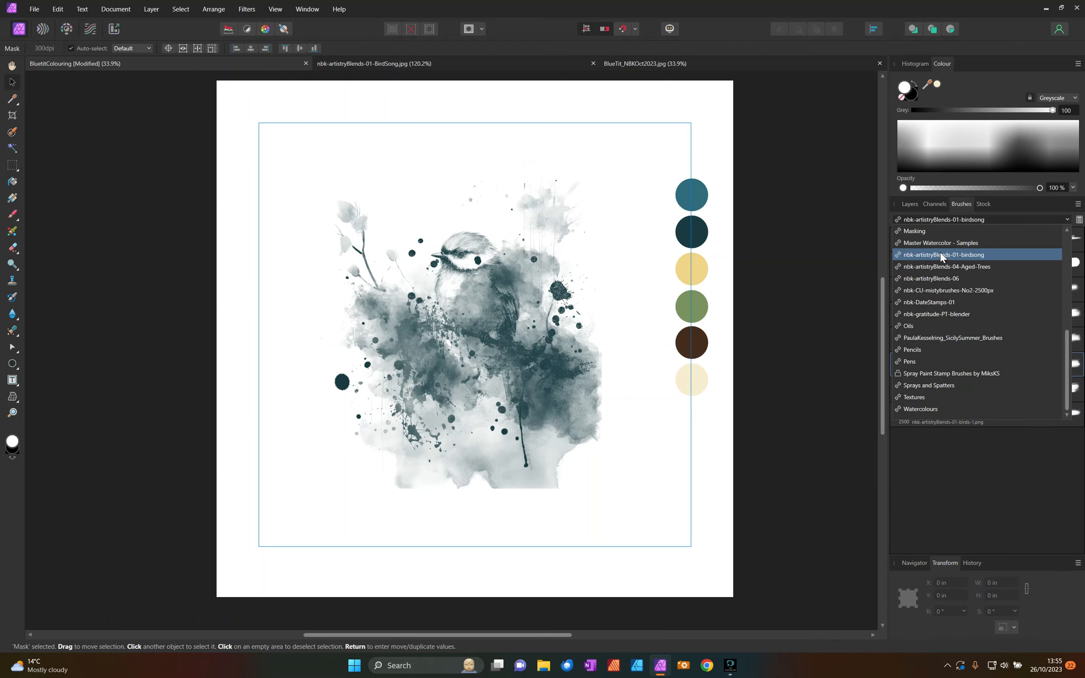
click(916, 231)
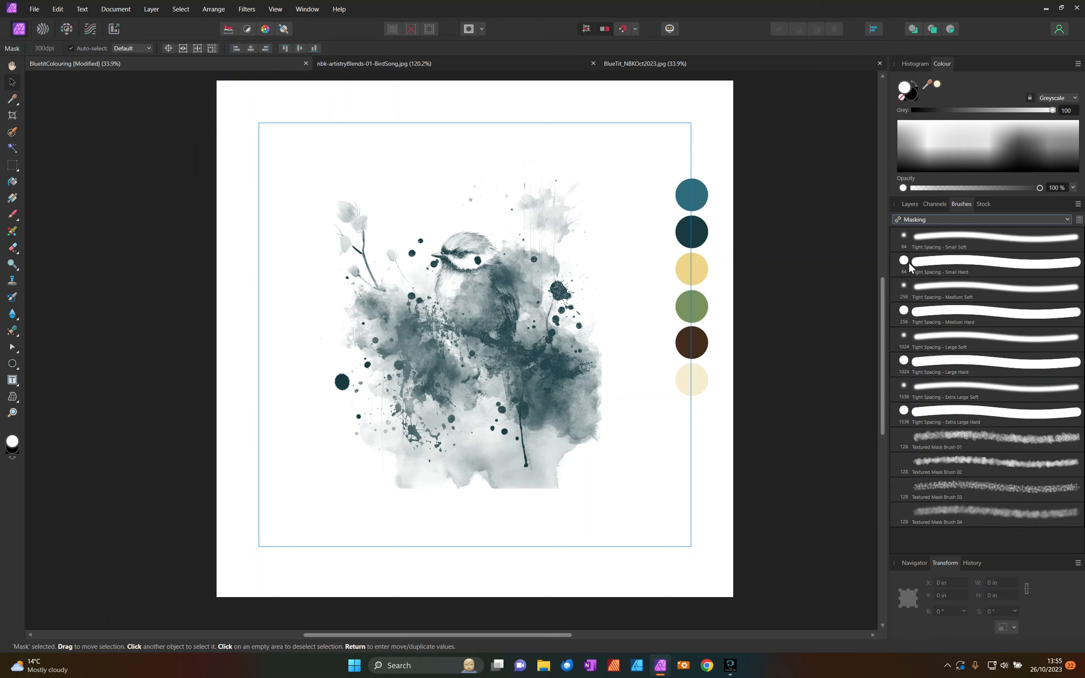
click(903, 259)
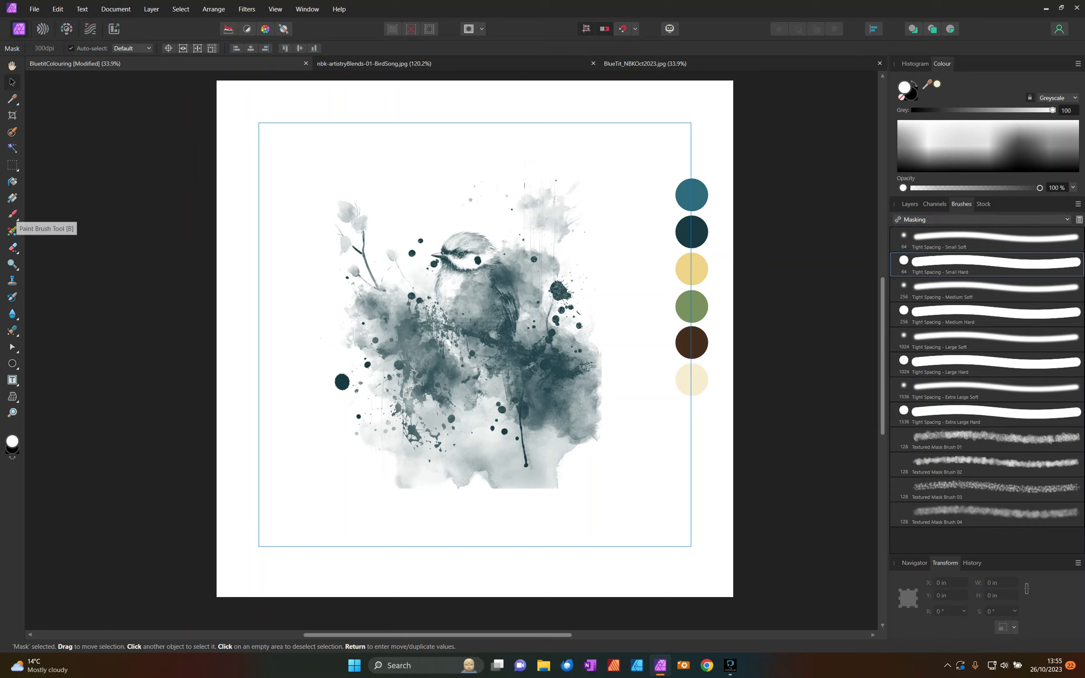
click(13, 214)
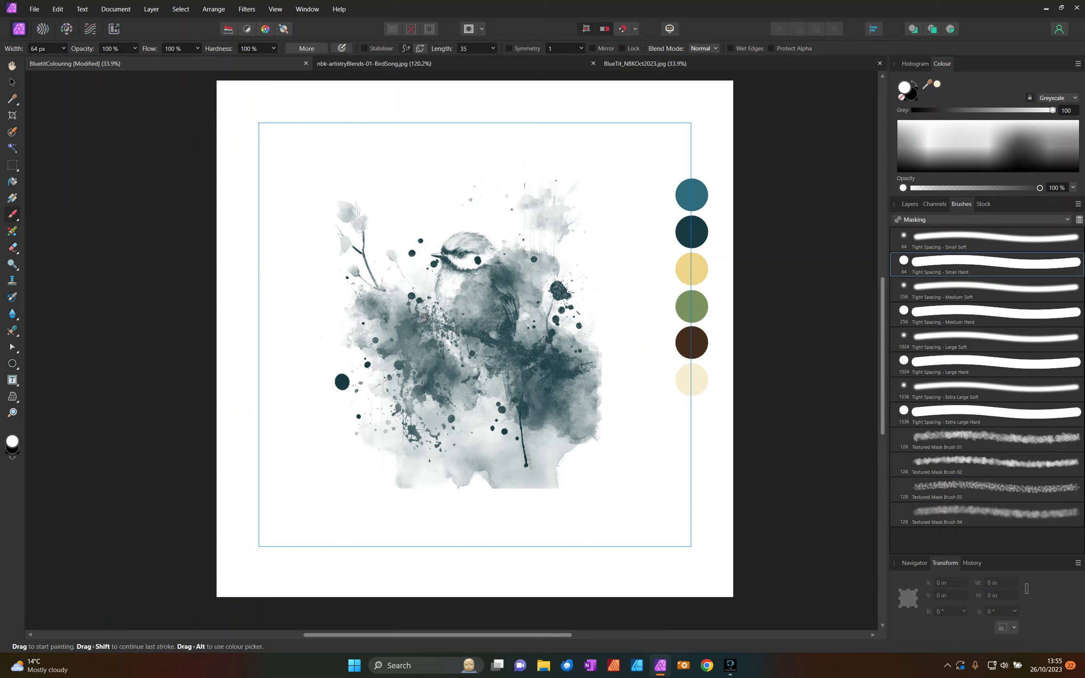
Set the brush width to 48 px and paint white on the mask to reveal brown along the main branch, undoing a stray dab
click(64, 49)
click(63, 60)
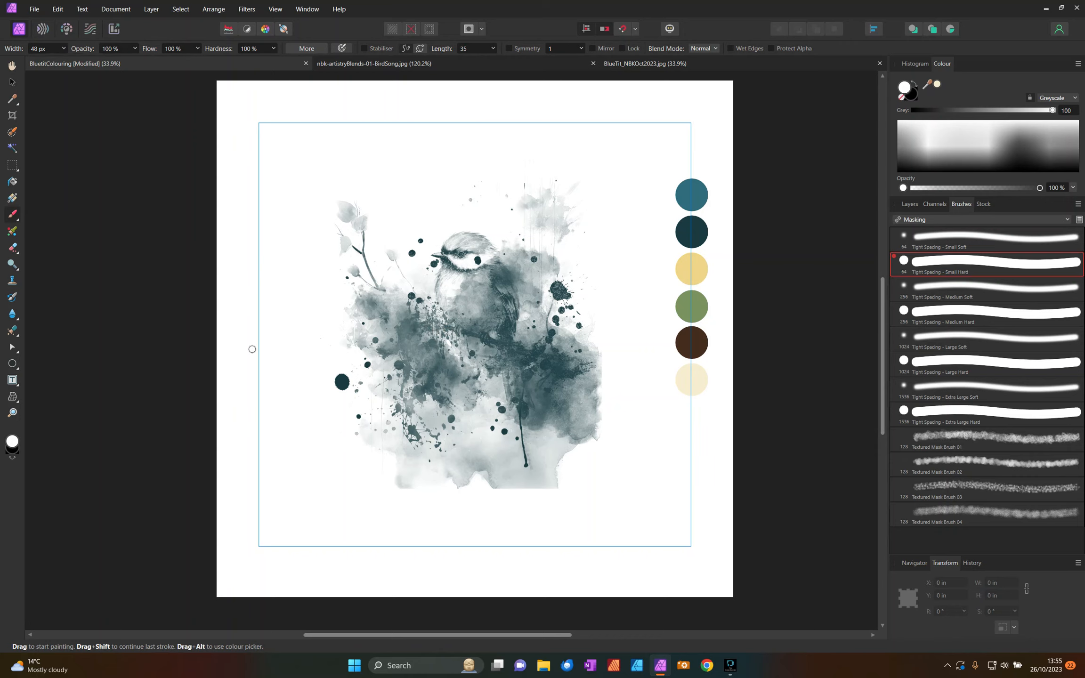
scroll(391, 393, up, 3)
mouse_move(605, 356)
mouse_down()
mouse_move(674, 365)
mouse_move(575, 349)
mouse_move(470, 313)
mouse_up()
click(421, 267)
key(ctrl+z)
Reveal brown on the upper-left twigs, the small stem above the branch's right end and the branch's tip beside the bird's breast
mouse_move(364, 240)
mouse_down()
mouse_move(348, 166)
mouse_move(332, 191)
mouse_move(310, 150)
mouse_move(322, 156)
mouse_move(341, 138)
mouse_up()
mouse_move(407, 225)
mouse_down()
mouse_move(439, 256)
mouse_move(400, 220)
mouse_move(376, 235)
mouse_move(388, 218)
mouse_move(357, 250)
mouse_move(392, 228)
mouse_move(384, 235)
mouse_move(424, 246)
mouse_move(387, 221)
mouse_up()
click(403, 231)
click(366, 241)
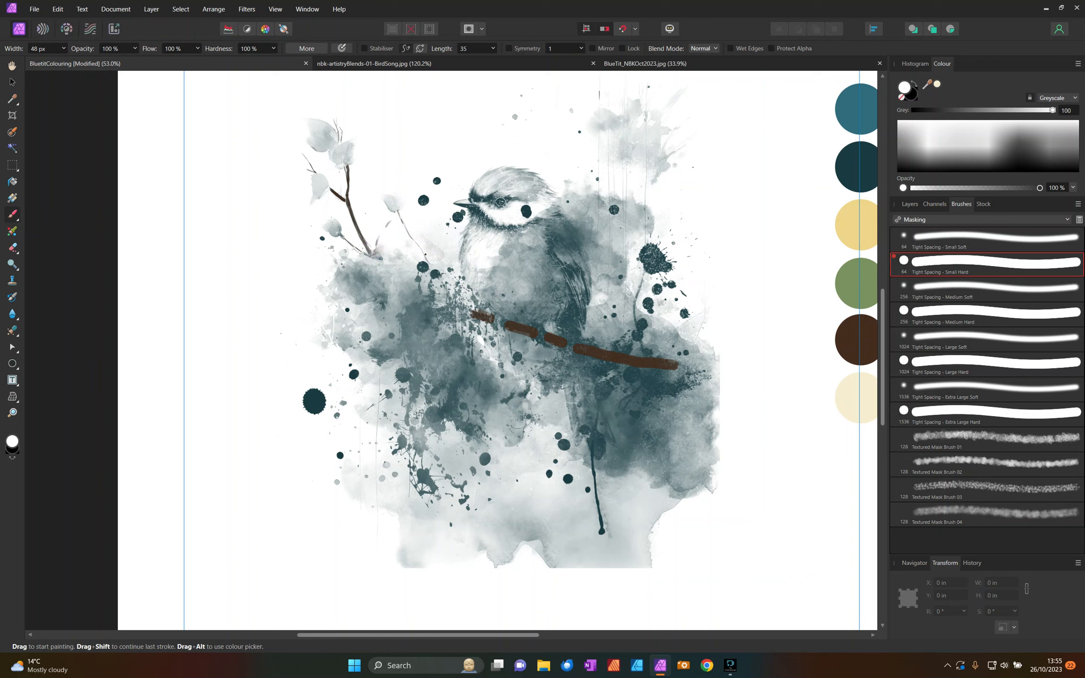
drag(646, 278, 632, 324)
drag(471, 315, 455, 304)
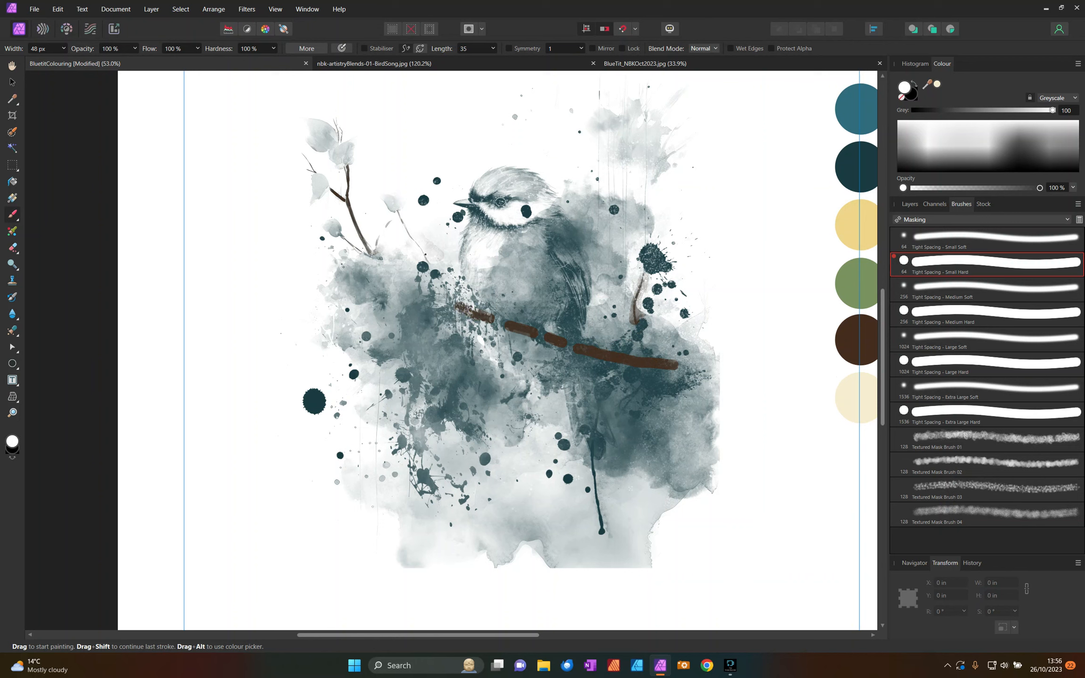
mouse_move(636, 323)
mouse_down()
mouse_move(632, 301)
mouse_move(631, 326)
mouse_up()
Paint black on the brown layer's mask to hide the colour spilling past the right stem and the main branch's edges
click(913, 87)
mouse_move(628, 305)
mouse_down()
mouse_move(631, 326)
mouse_move(651, 291)
mouse_up()
drag(505, 332, 529, 341)
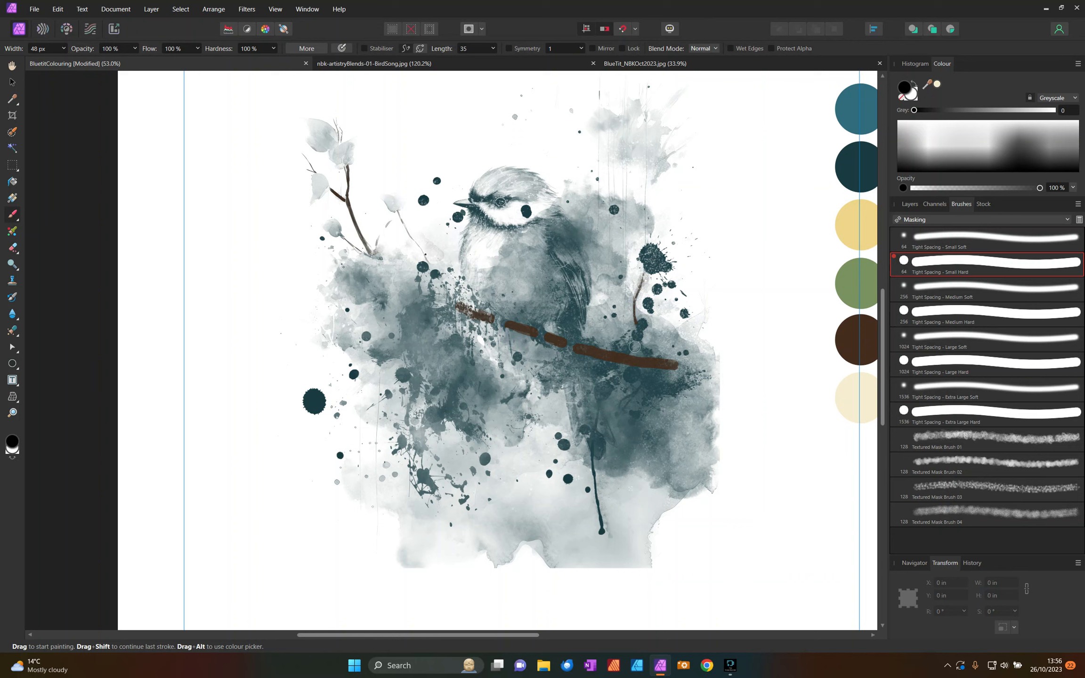
drag(597, 340, 582, 338)
click(462, 321)
drag(475, 322, 481, 323)
click(458, 299)
Paint the mask at both ends of the branch with 48 grey for a partial brown fade, and return the paint colour to black
click(981, 110)
drag(442, 305, 376, 264)
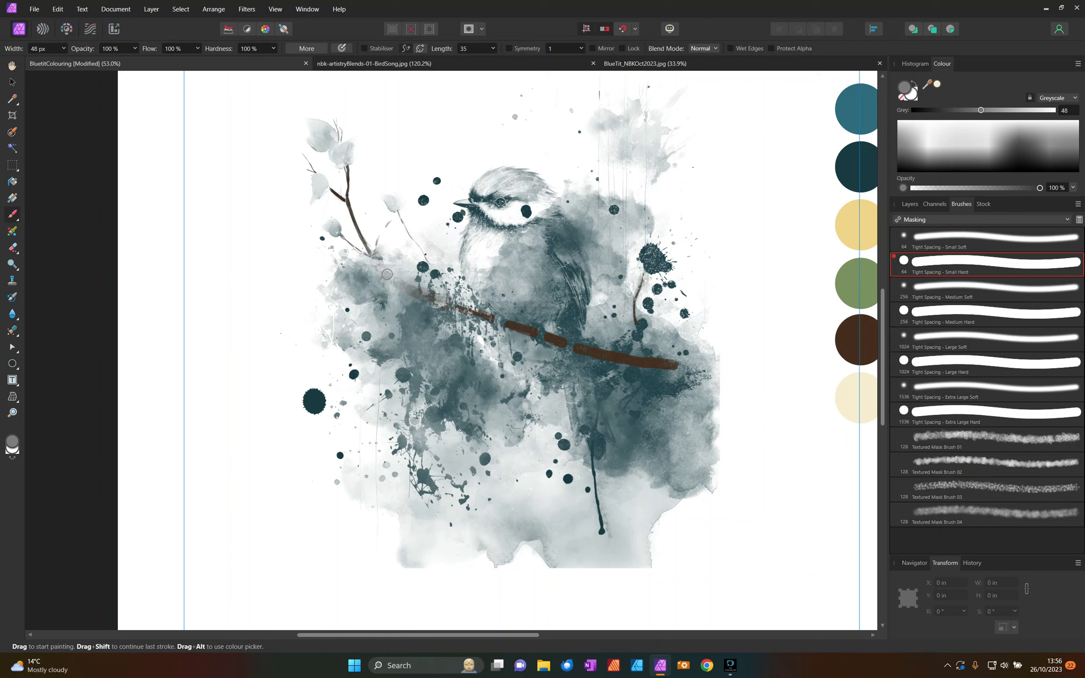
drag(680, 365, 692, 372)
click(676, 370)
mouse_move(977, 110)
mouse_down()
mouse_move(994, 109)
mouse_move(914, 109)
mouse_up()
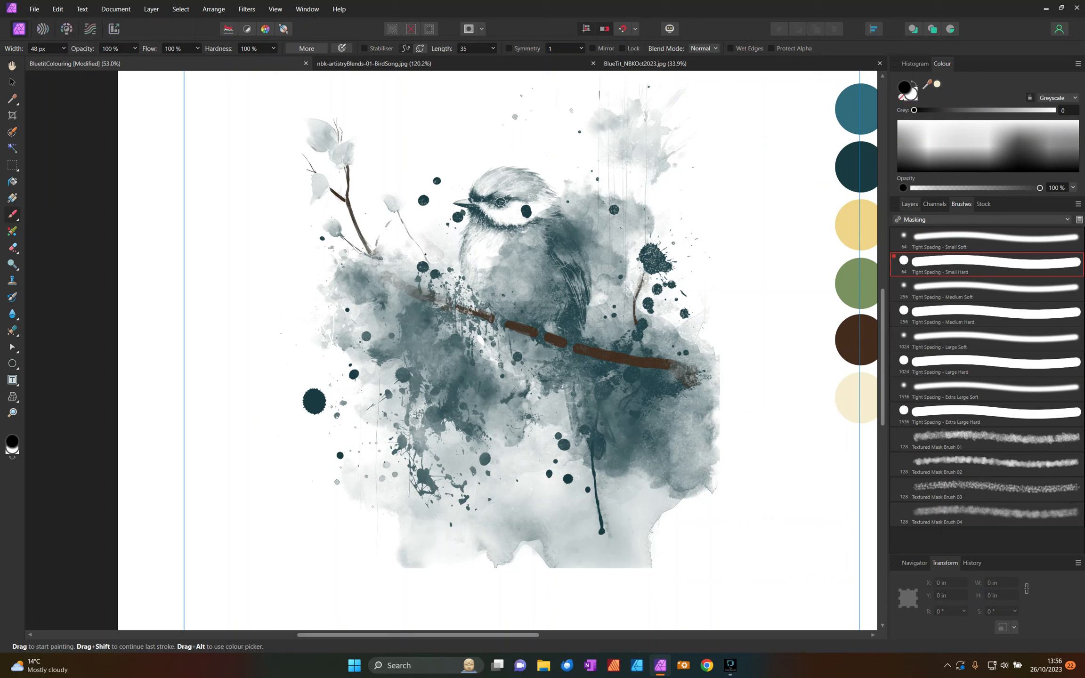
Show the cream bird layer and add an empty mask to it
click(909, 203)
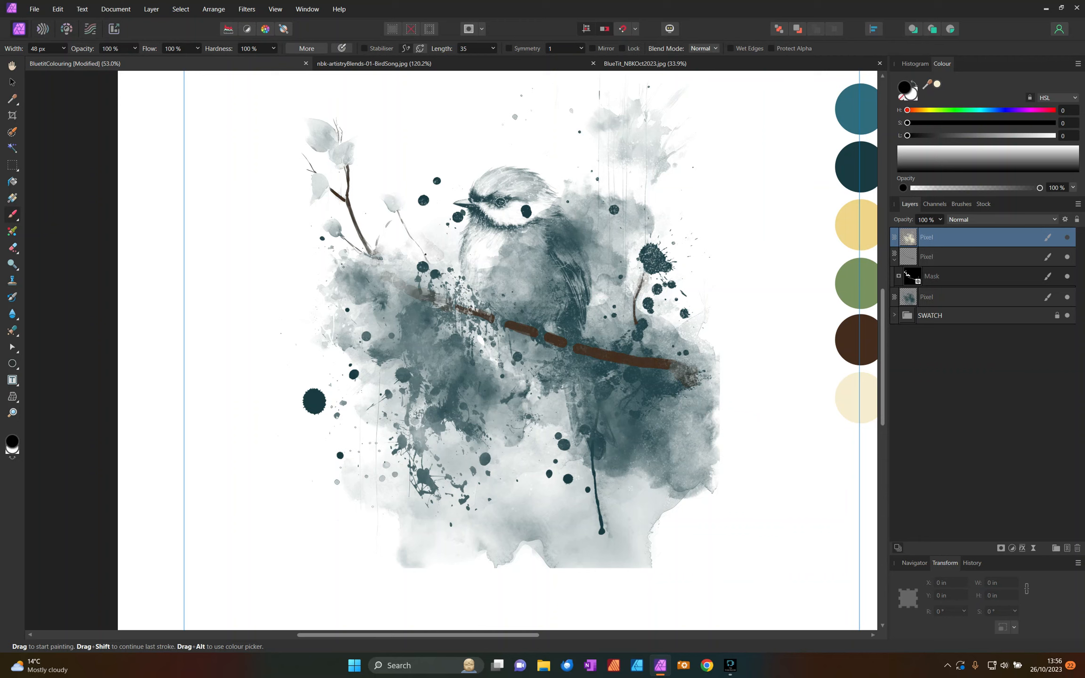
click(1066, 239)
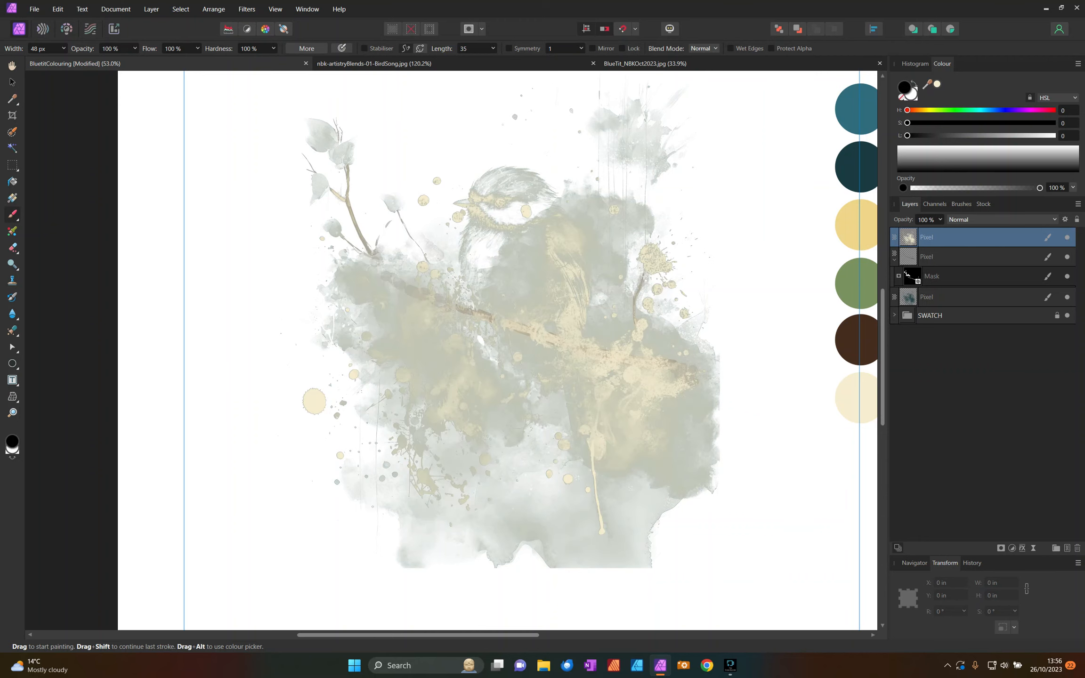
click(1001, 549)
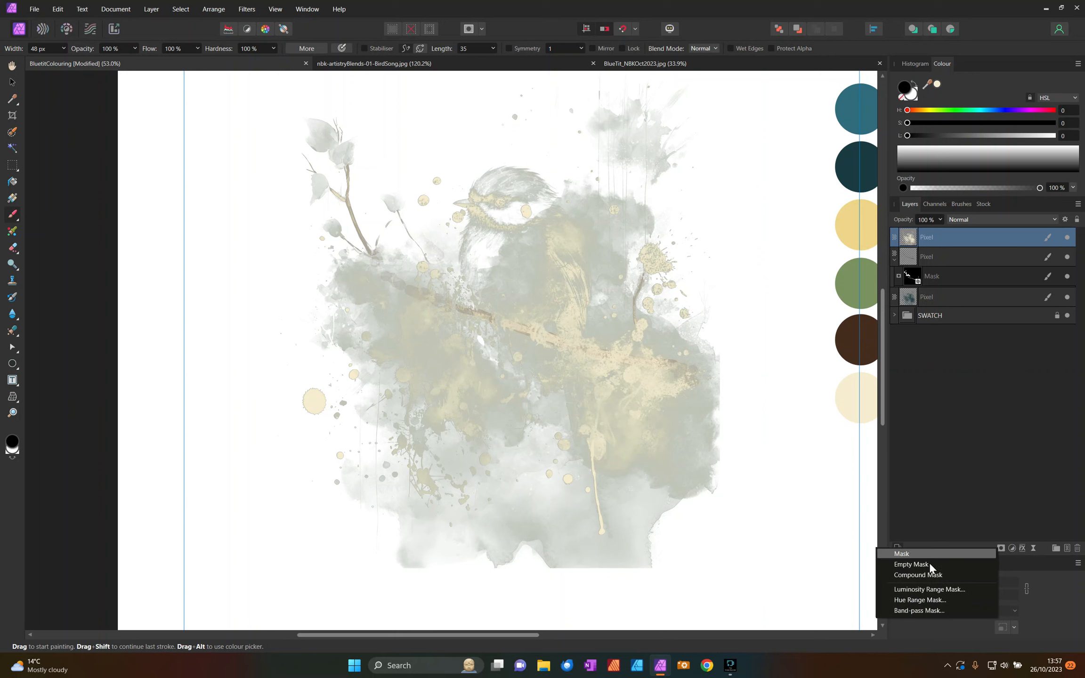
click(911, 564)
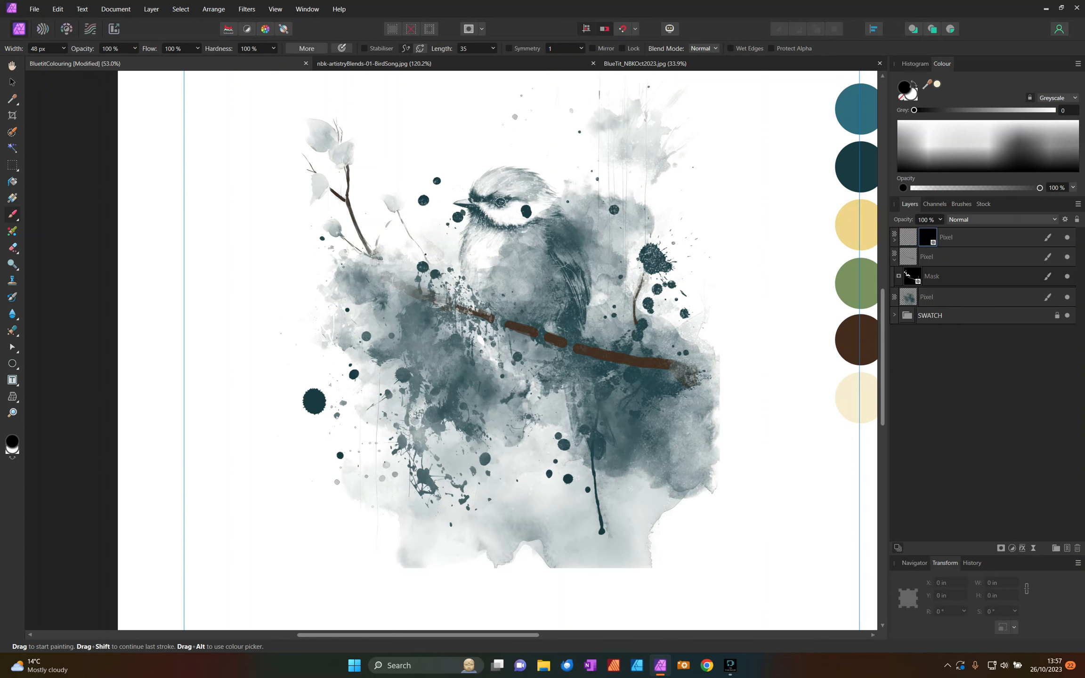
Switch to white and reveal cream in the paint dots around the bird's head and shoulder
click(913, 84)
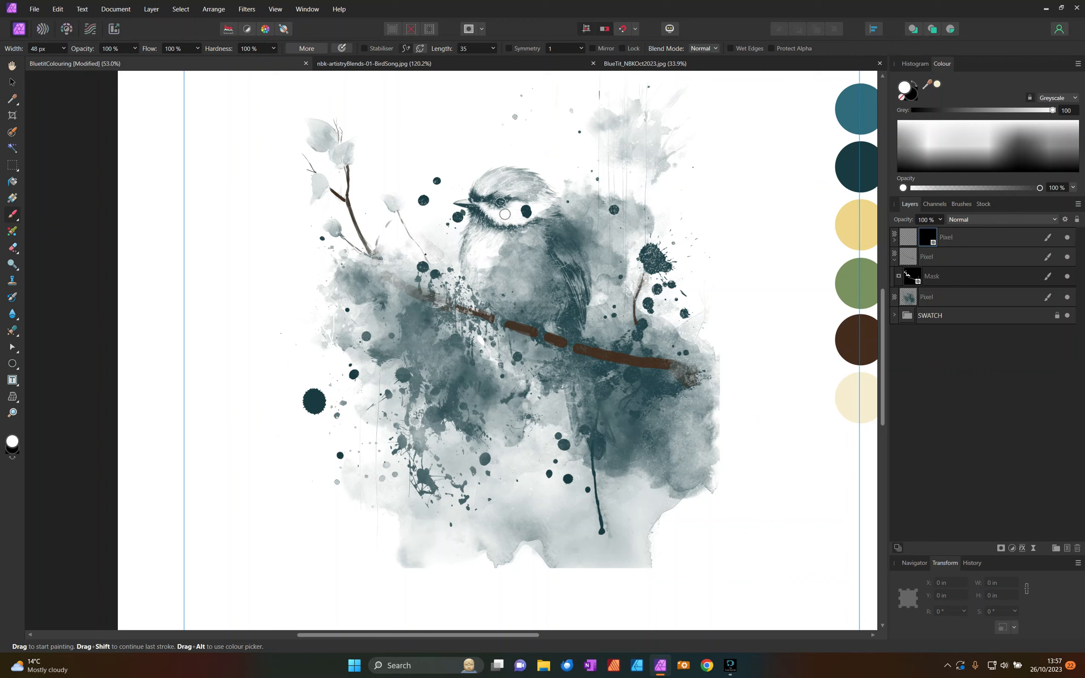
drag(523, 209, 529, 214)
click(614, 208)
drag(448, 224, 465, 212)
click(423, 201)
Reveal cream in the dots and blobs below the branch, around the bird's tail and the long drip
click(562, 445)
click(558, 435)
click(548, 474)
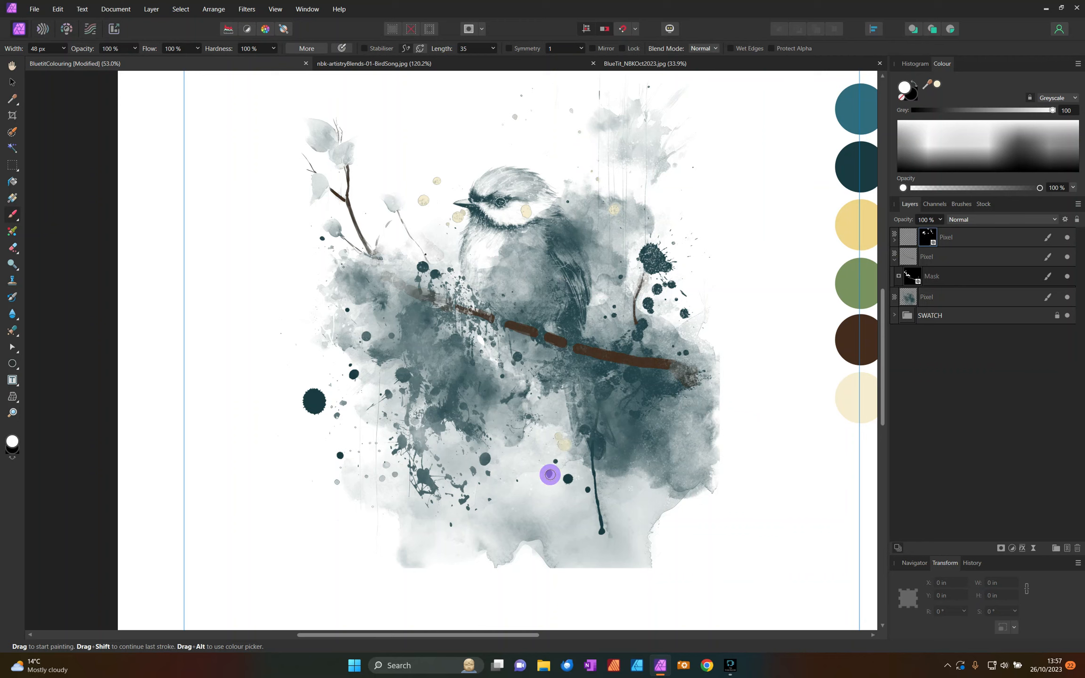
click(568, 479)
click(596, 448)
drag(597, 436, 593, 448)
click(583, 428)
click(603, 375)
mouse_move(604, 374)
mouse_down()
mouse_move(598, 387)
mouse_move(635, 375)
mouse_move(627, 380)
mouse_up()
click(633, 366)
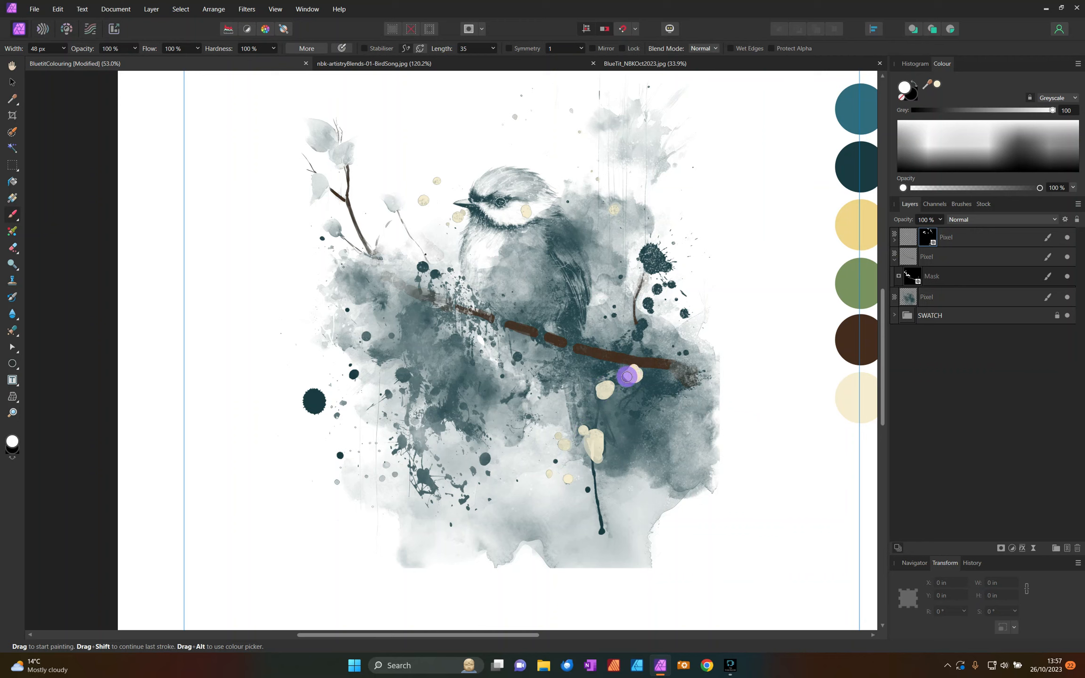
Reveal cream in the large splatter and the dots around the small stem to the right of the bird
click(638, 335)
click(642, 323)
click(648, 302)
click(683, 312)
click(655, 289)
mouse_move(644, 253)
mouse_down()
mouse_move(671, 269)
mouse_move(652, 262)
mouse_up()
click(668, 284)
Reveal cream in the large oval dot at far left and in scattered dots left of and below the bird
click(313, 396)
drag(308, 406, 320, 395)
click(354, 374)
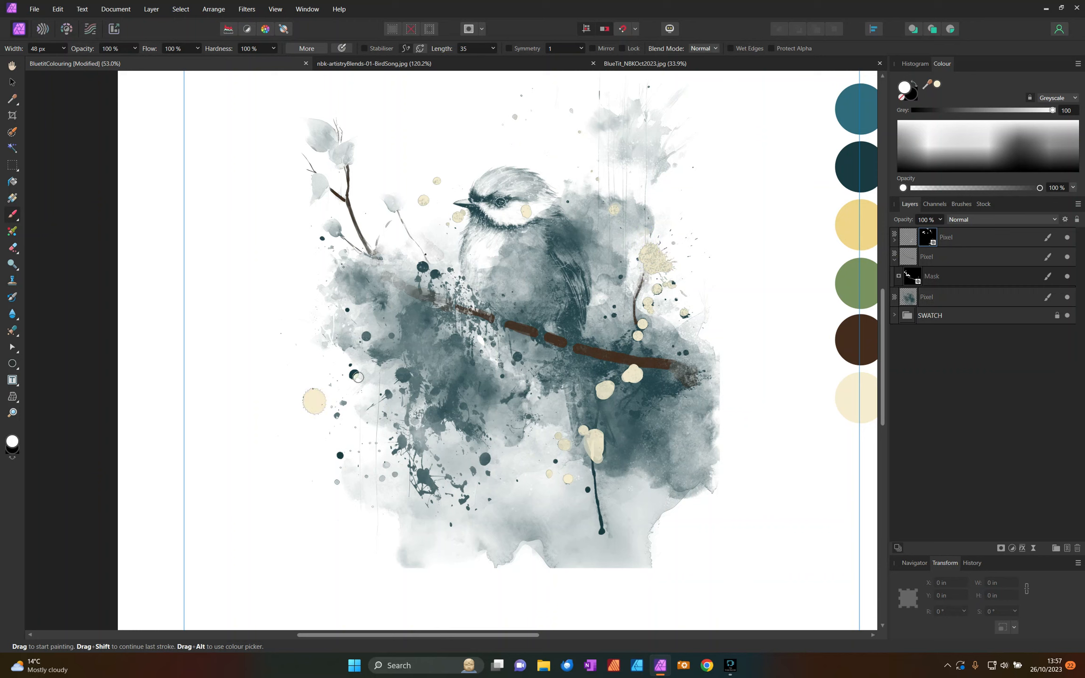
click(398, 373)
click(402, 375)
click(422, 267)
click(516, 357)
Refine the cream blob at the top of the long drip by masking its edges with black and touching it up with white
key(x)
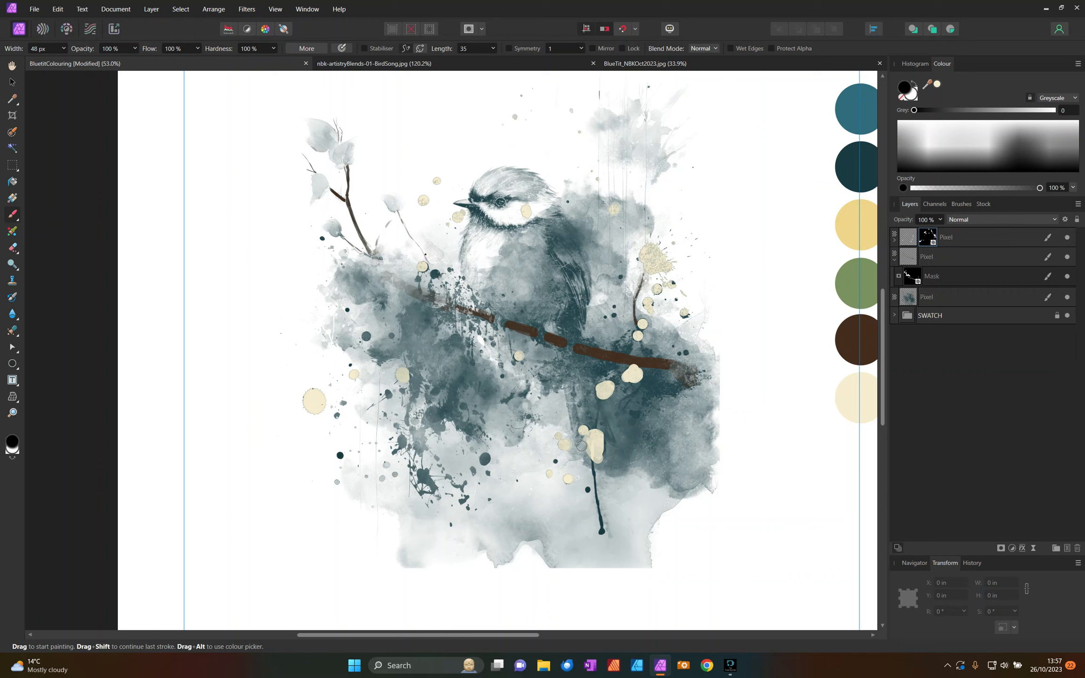
drag(594, 431, 605, 433)
click(599, 463)
key(x)
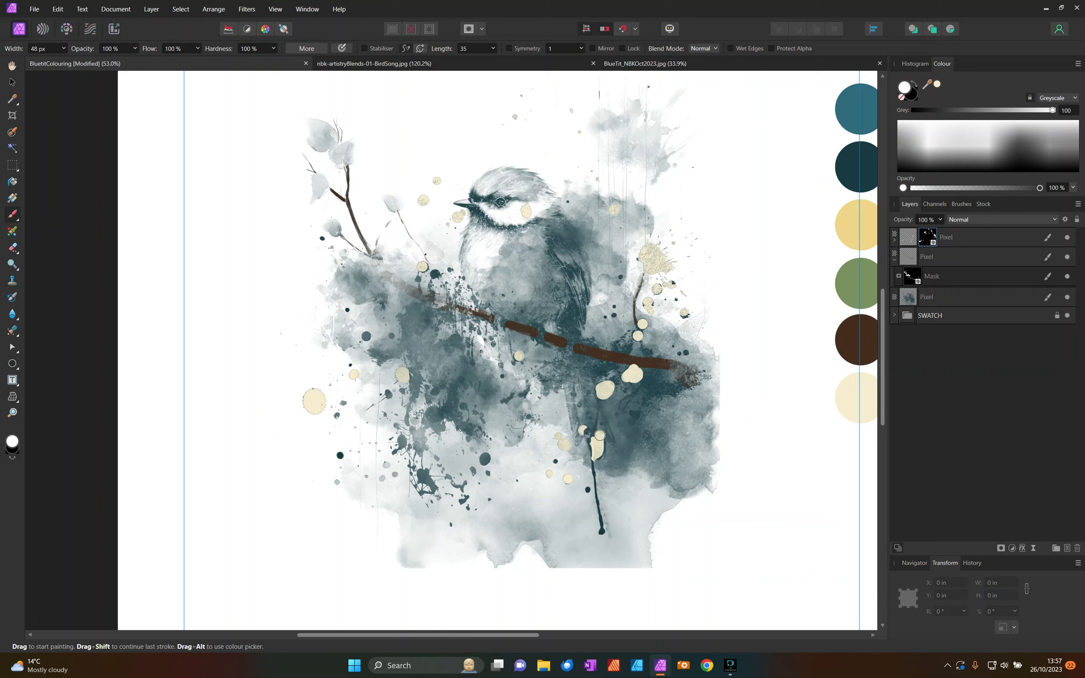
drag(595, 442, 599, 440)
Select the three bird pixel layers and group them
click(899, 234)
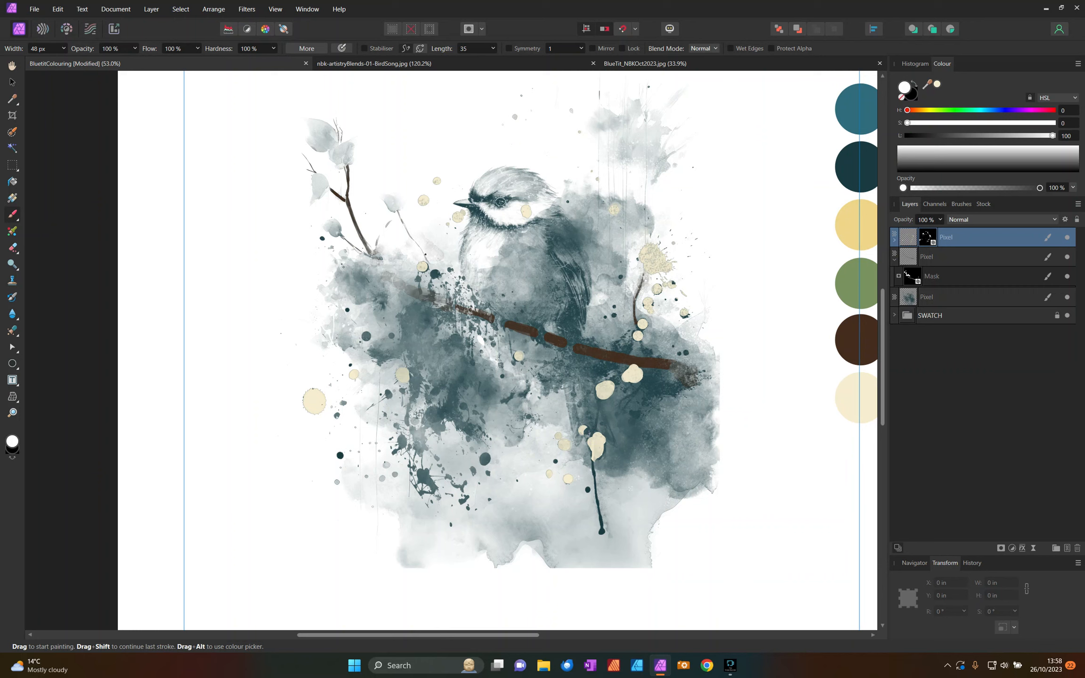
shift+click(913, 296)
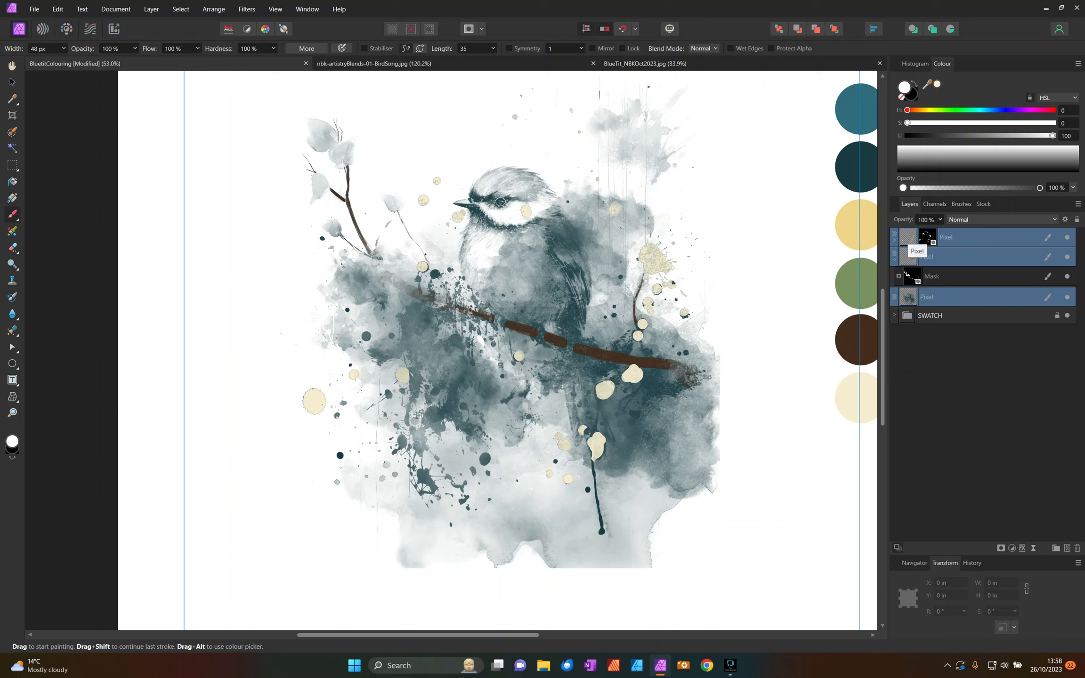
right_click(909, 244)
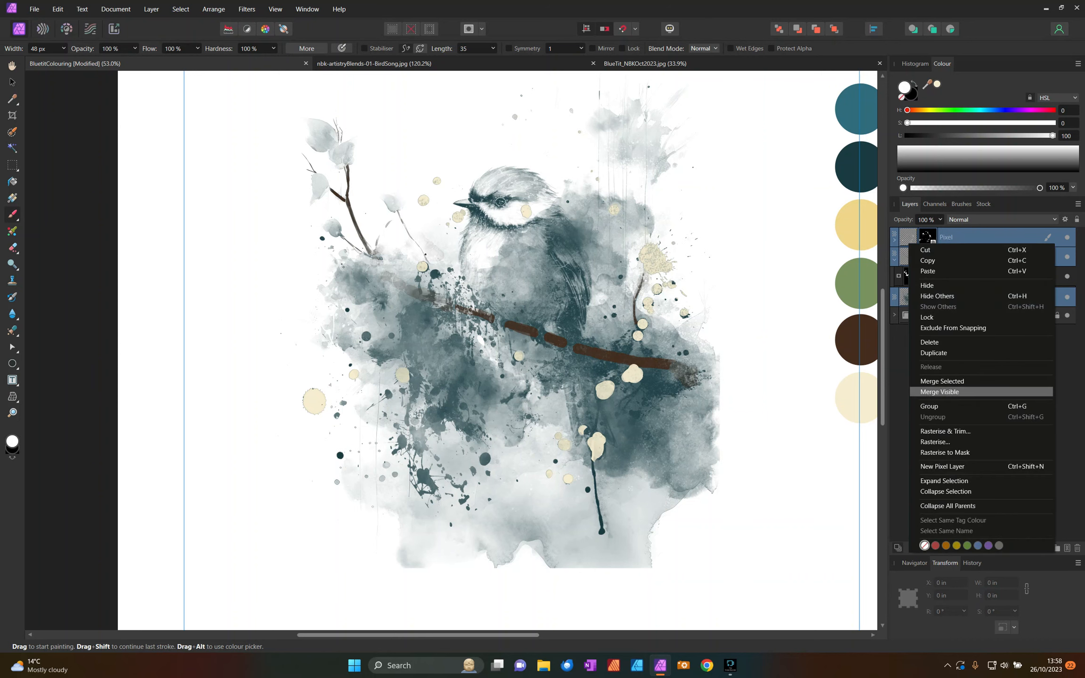
click(944, 417)
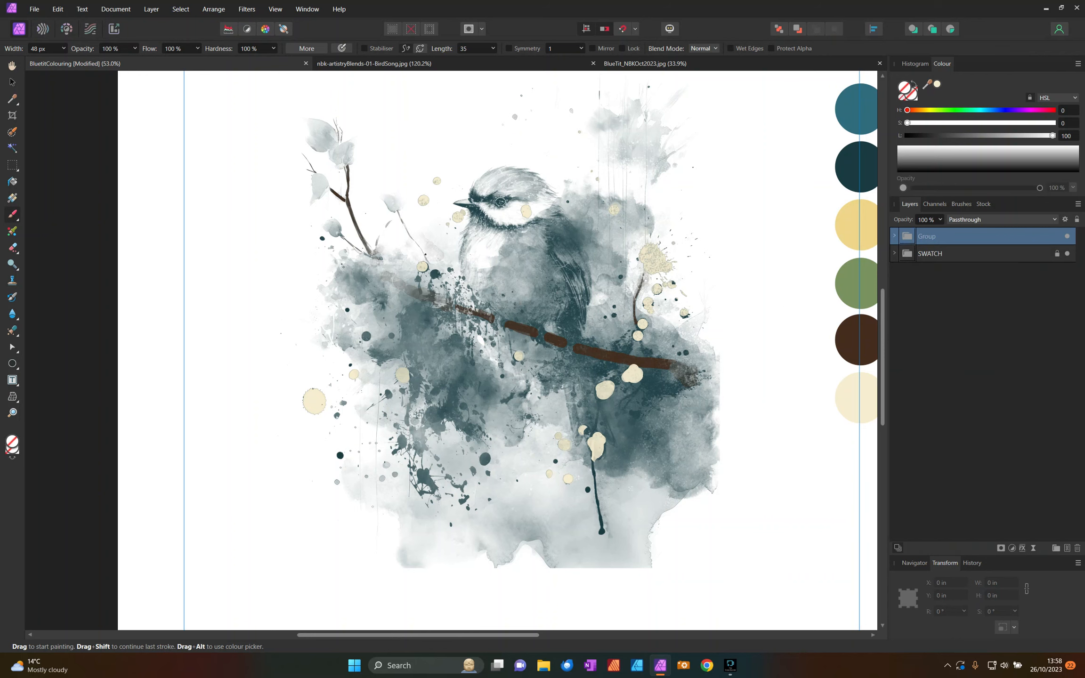
Select the SWATCH group and add a new pixel layer directly above it, beneath the bird group
click(13, 81)
click(1002, 253)
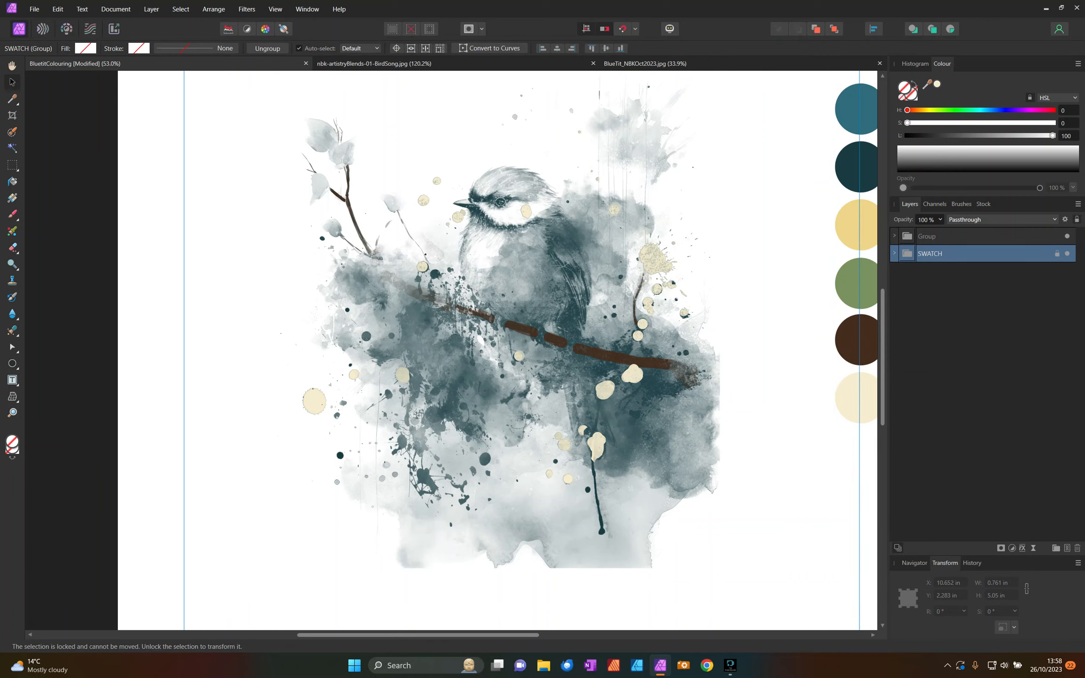
click(1066, 548)
Choose the Smooth Round brush from the Watercolours category and activate the Paint Brush tool
click(961, 204)
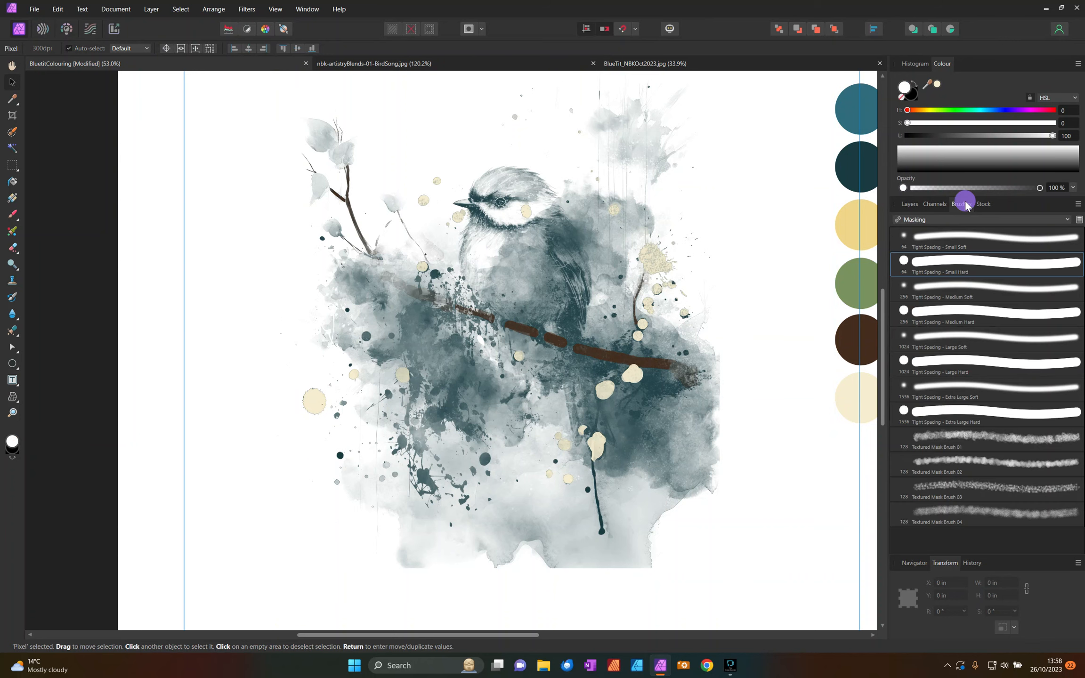
click(1065, 219)
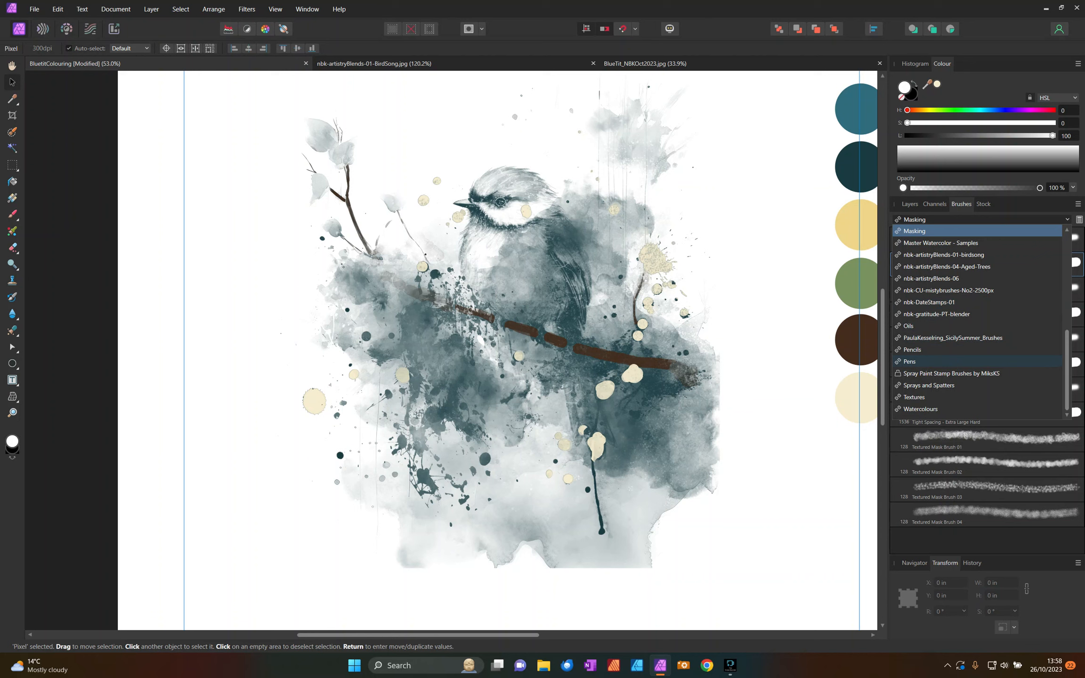
click(929, 397)
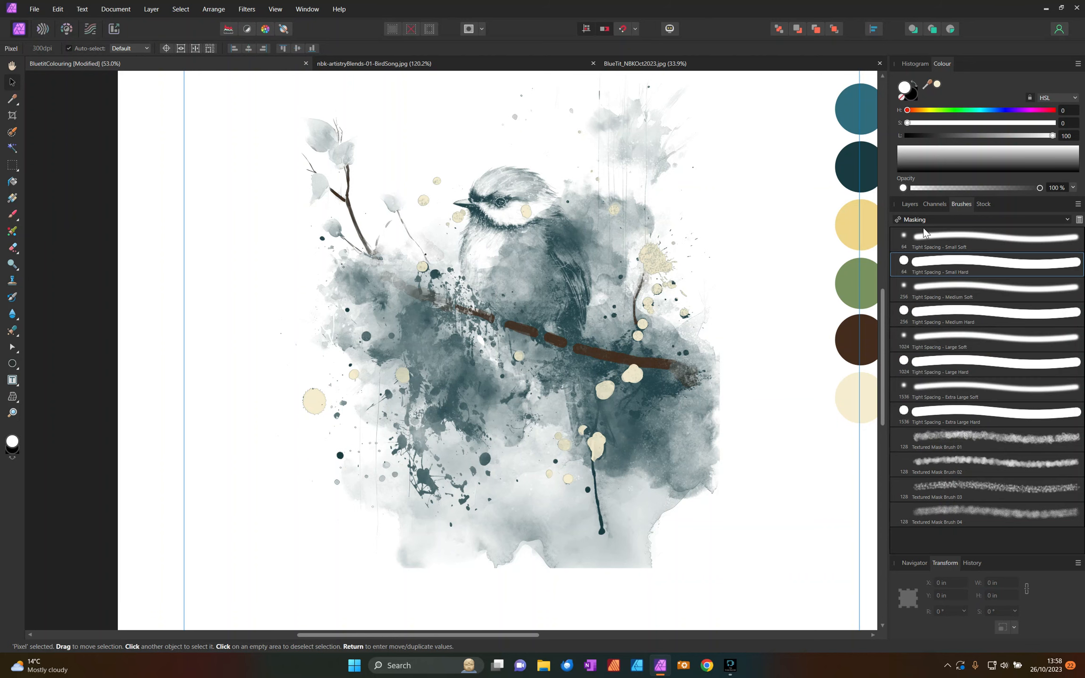
key(Down)
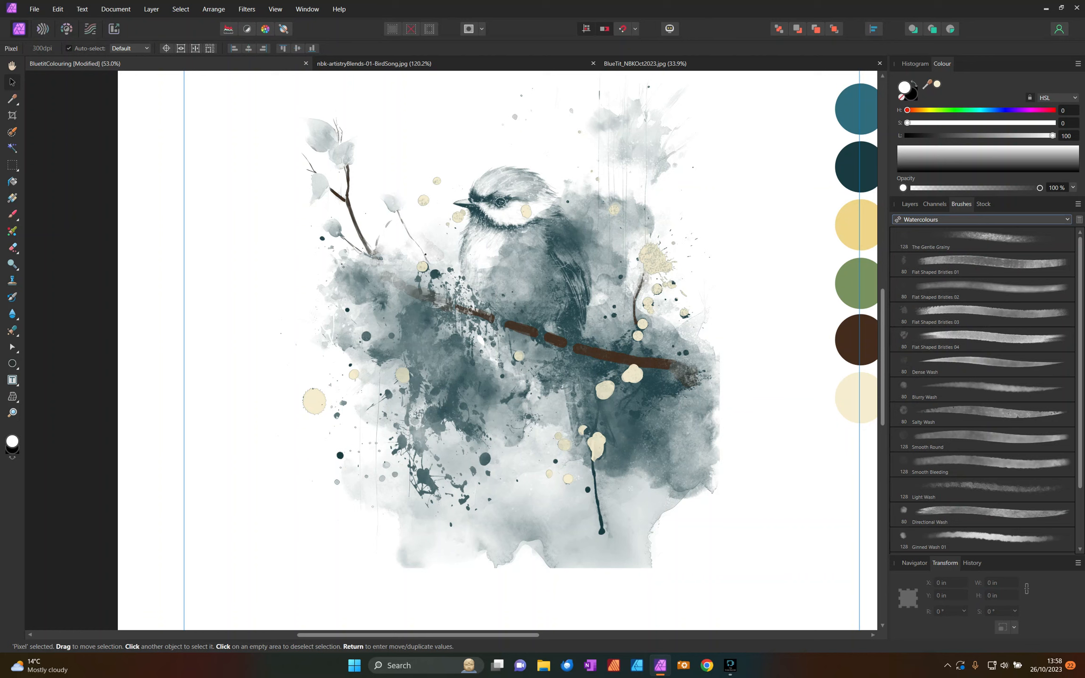
click(981, 440)
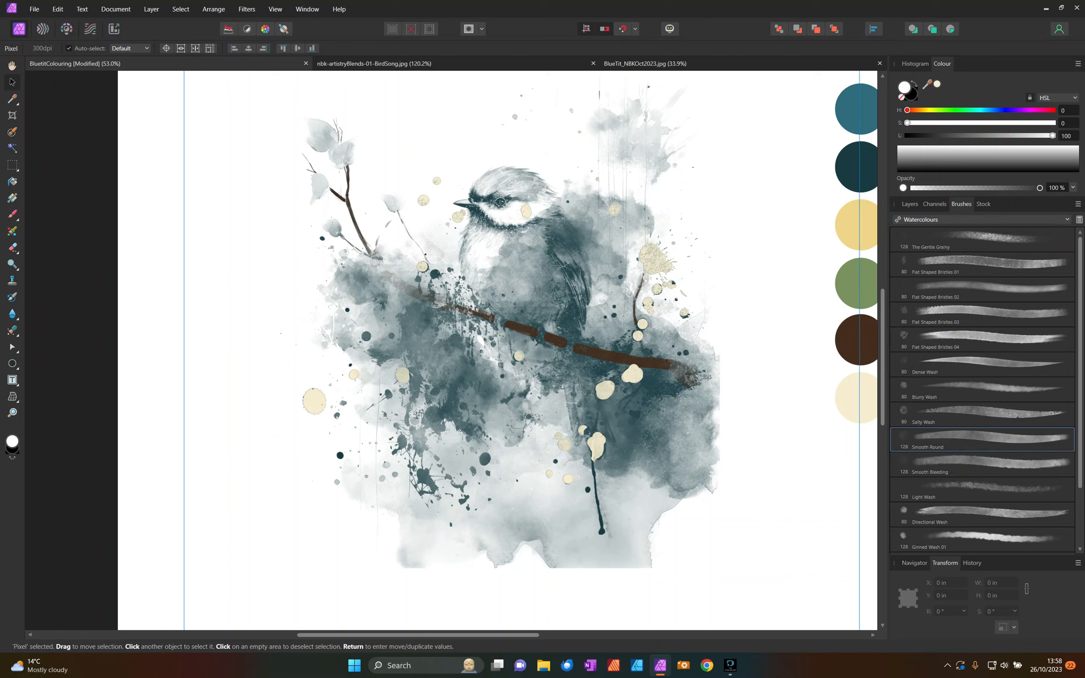
click(12, 214)
Sample the yellow swatch as the paint colour and paint the bird's breast and belly with it
click(938, 84)
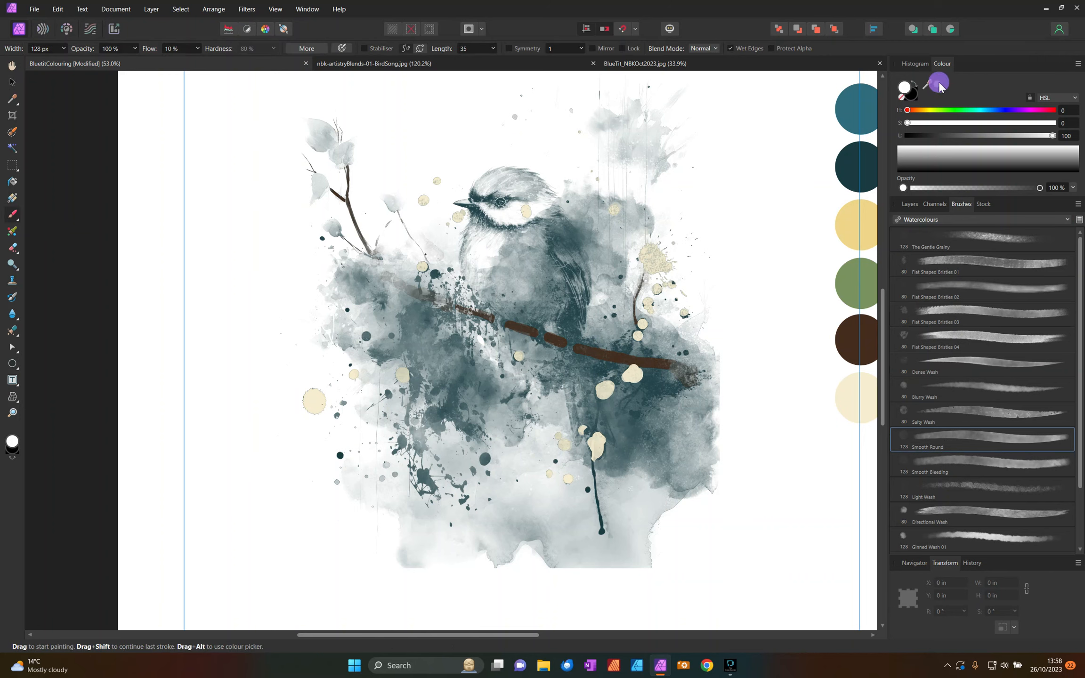
drag(939, 86, 858, 221)
click(936, 85)
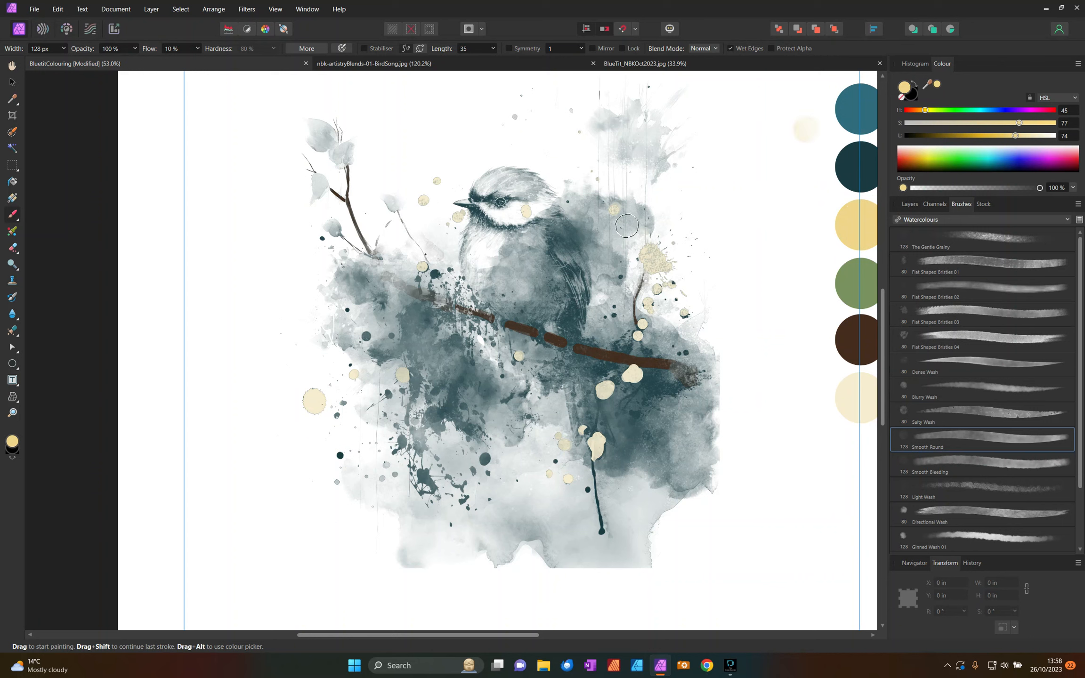
mouse_move(482, 235)
mouse_down()
mouse_move(475, 259)
mouse_move(494, 297)
mouse_move(484, 251)
mouse_move(492, 261)
mouse_move(494, 243)
mouse_move(513, 264)
mouse_up()
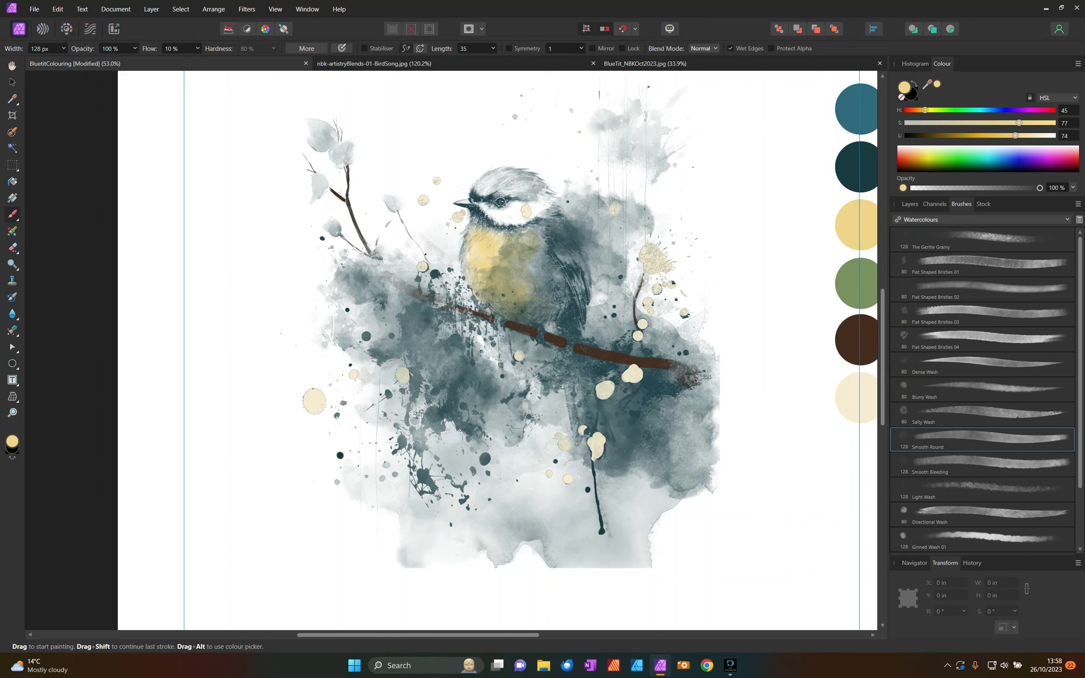
mouse_move(528, 241)
mouse_down()
mouse_move(553, 286)
mouse_move(550, 250)
mouse_up()
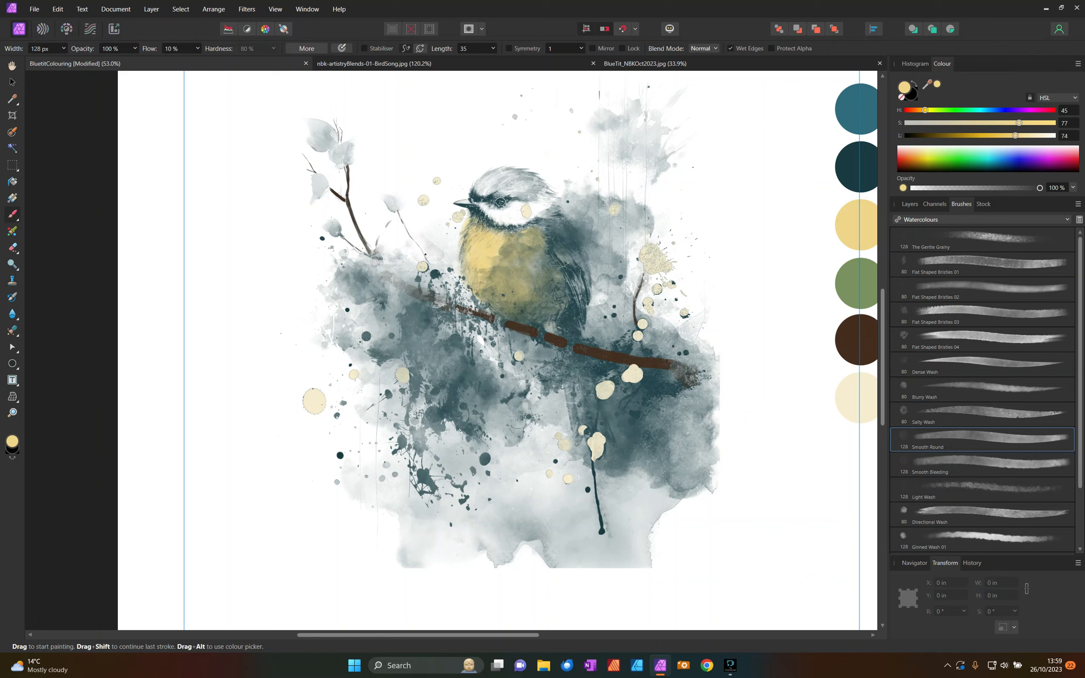
Add a new pixel layer above the yellow one and set the paint colour from the cream swatch
click(909, 204)
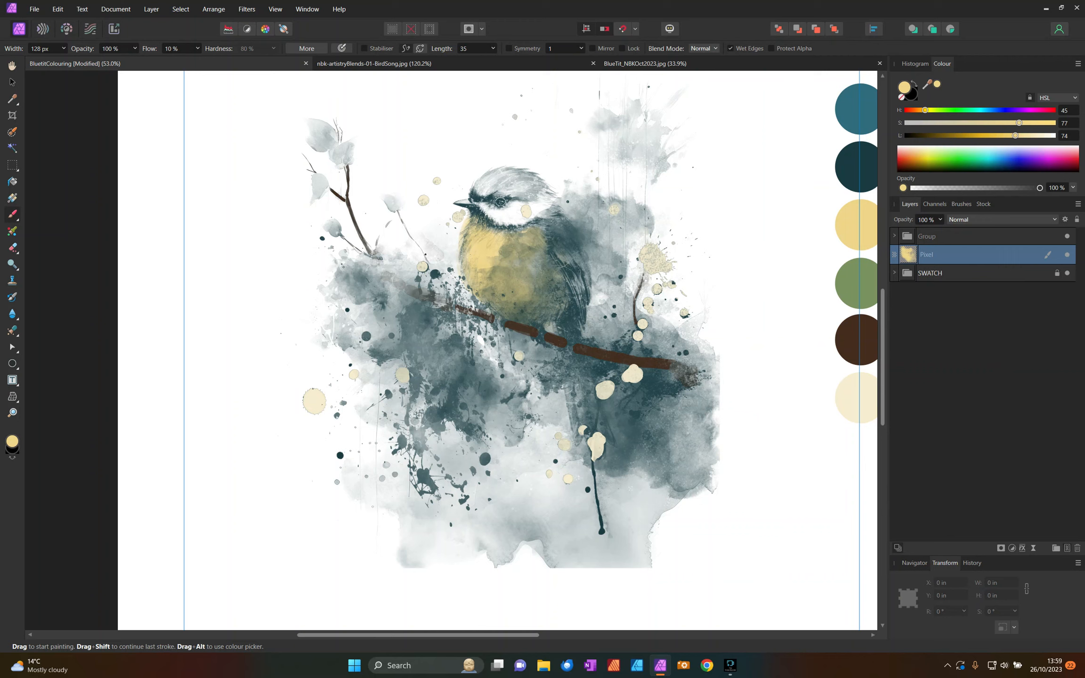
click(1066, 548)
drag(926, 83, 855, 391)
click(937, 85)
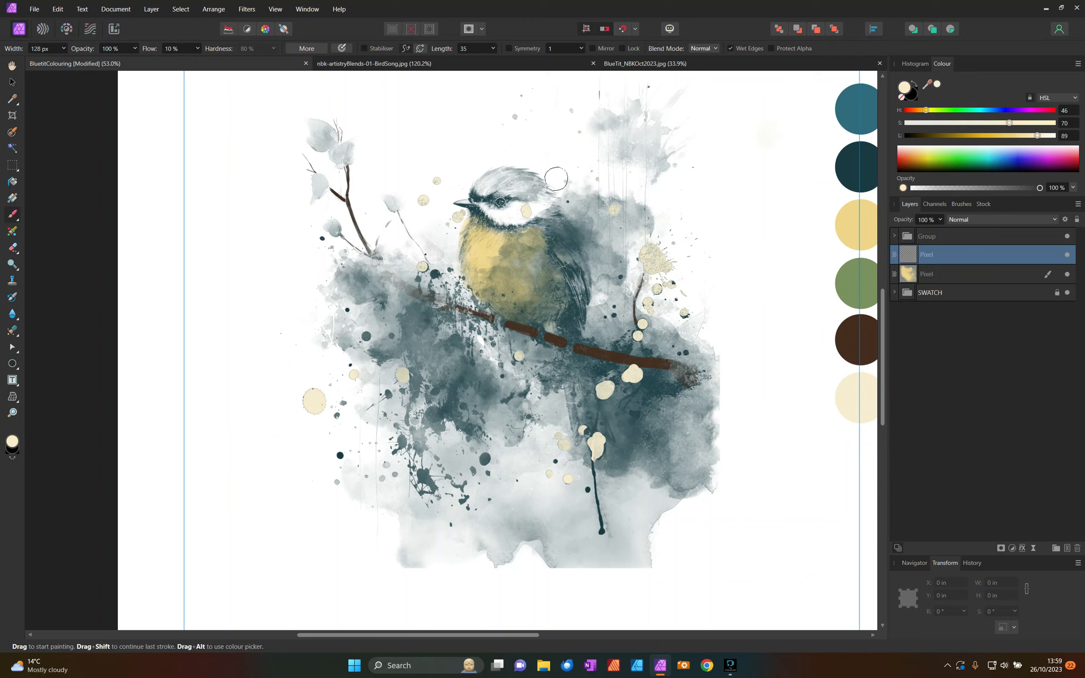
Paint cream over the bird's crown, cheek and breast edge, and reduce the brush width to 66 px
click(484, 187)
click(536, 212)
click(521, 211)
click(514, 185)
click(499, 194)
click(510, 204)
click(464, 245)
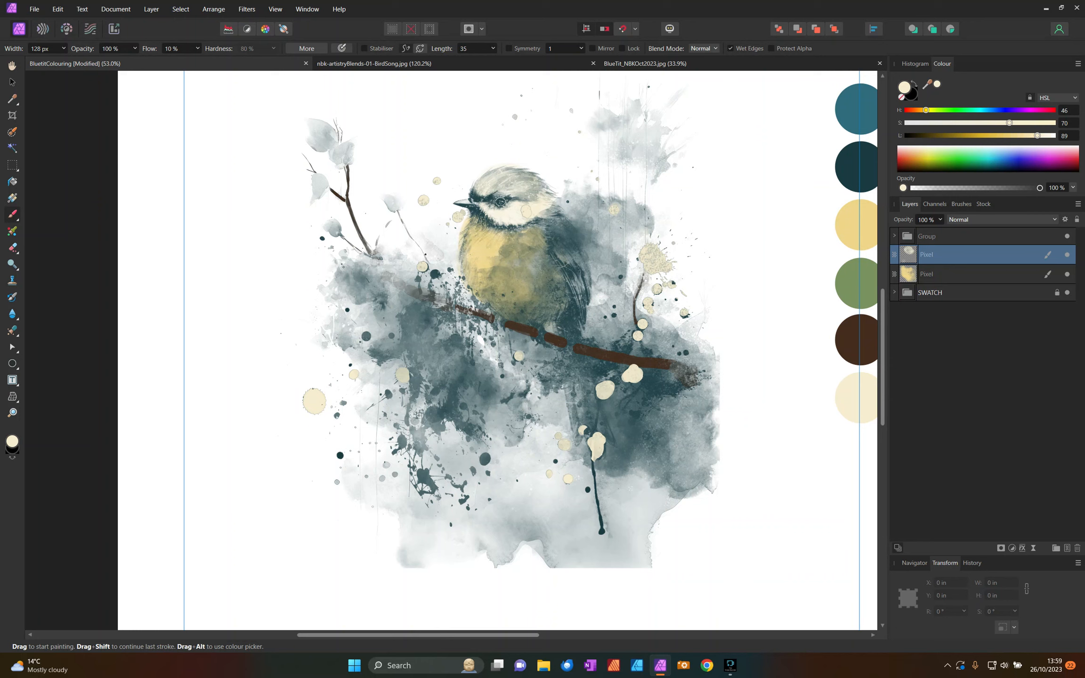
click(63, 49)
drag(65, 60, 53, 61)
Add another pixel layer above the cream one and sample the teal blue swatch
click(1067, 548)
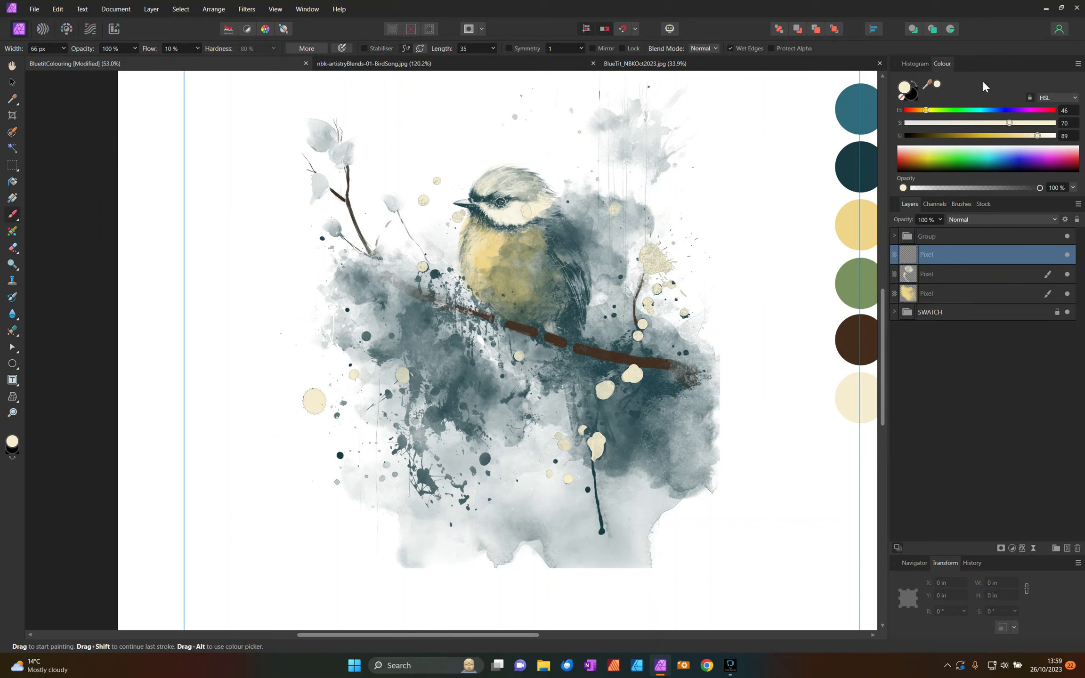
drag(927, 84, 859, 103)
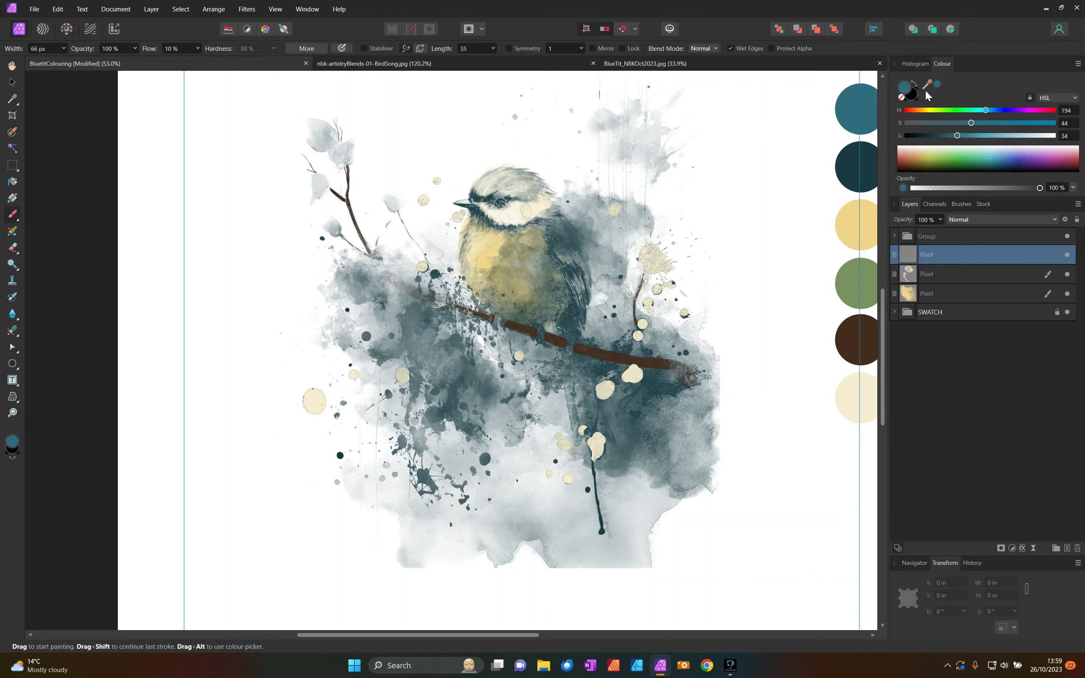
Paint teal over the bird's crown, eye stripe, back, wing and tail, and add a new pixel layer above it
mouse_move(497, 177)
mouse_down()
mouse_move(541, 188)
mouse_move(484, 198)
mouse_move(520, 198)
mouse_move(576, 252)
mouse_move(544, 225)
mouse_move(580, 285)
mouse_move(560, 260)
mouse_move(559, 287)
mouse_move(547, 285)
mouse_move(550, 261)
mouse_move(539, 264)
mouse_move(539, 297)
mouse_move(578, 285)
mouse_move(579, 432)
mouse_move(589, 408)
mouse_move(614, 428)
mouse_up()
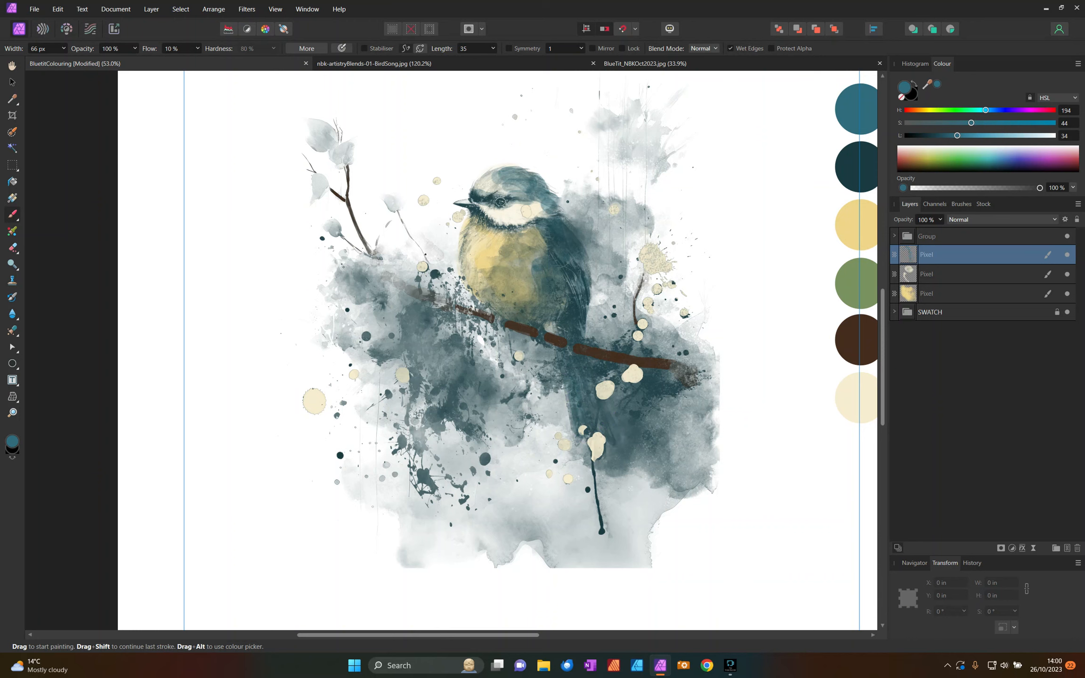
key(ctrl+shift+n)
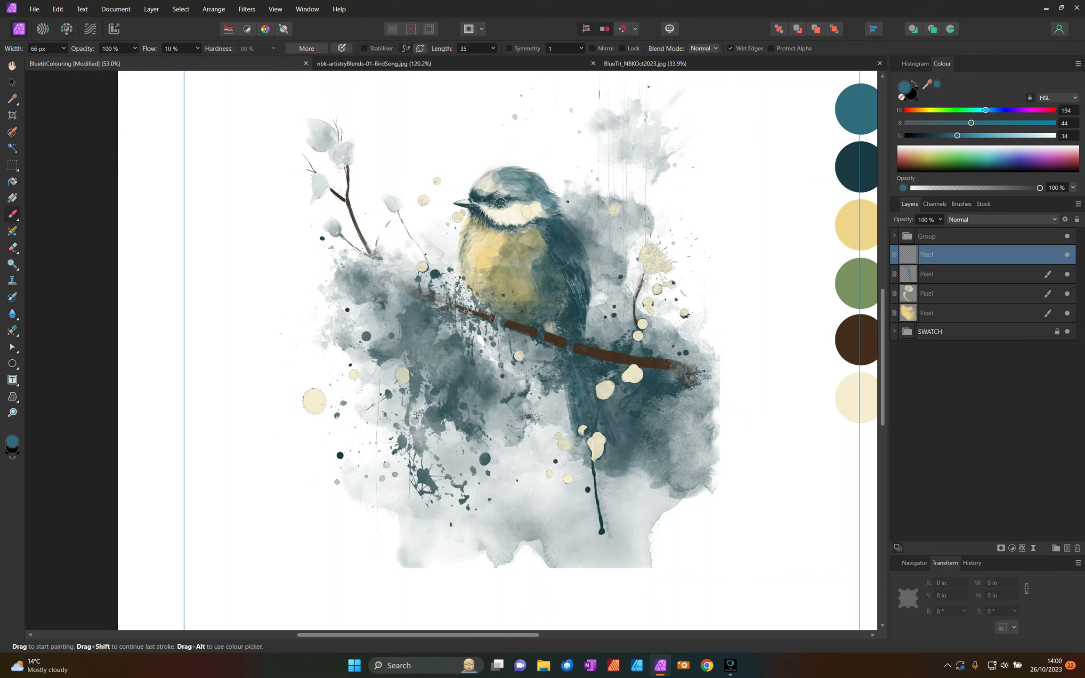
Set the paint colour from the green swatch and paint it over the bird's back, nape and lower belly edge
drag(927, 84, 860, 282)
click(937, 83)
drag(576, 256, 545, 225)
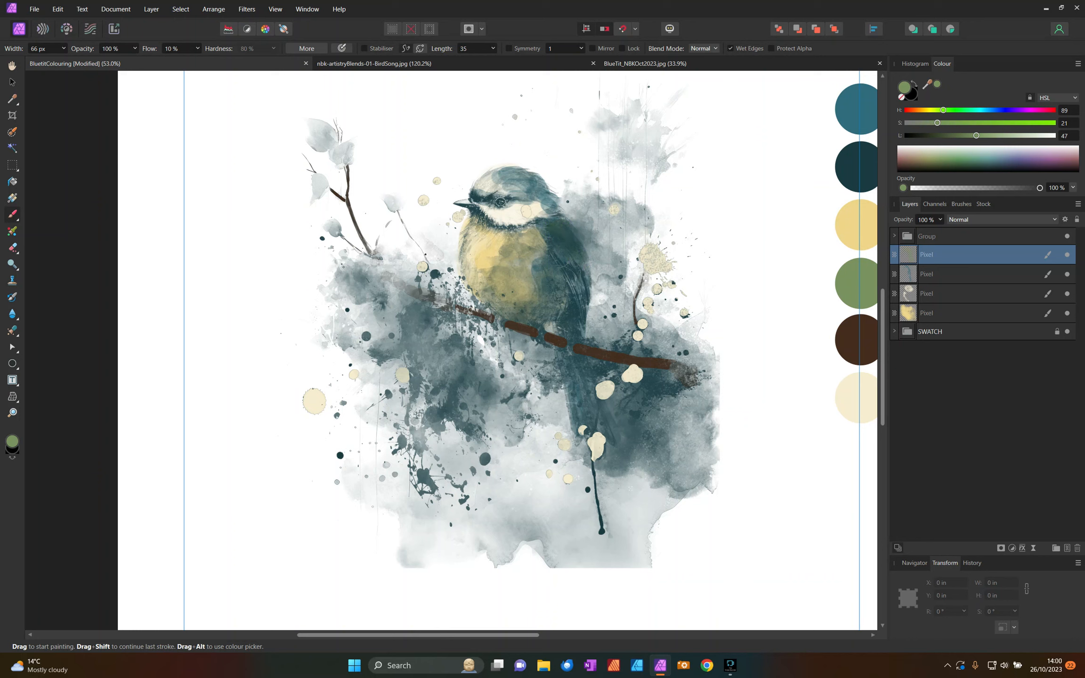
mouse_move(474, 278)
mouse_down()
mouse_move(485, 301)
mouse_move(547, 326)
mouse_up()
mouse_move(479, 280)
mouse_down()
mouse_move(514, 310)
mouse_move(463, 271)
mouse_up()
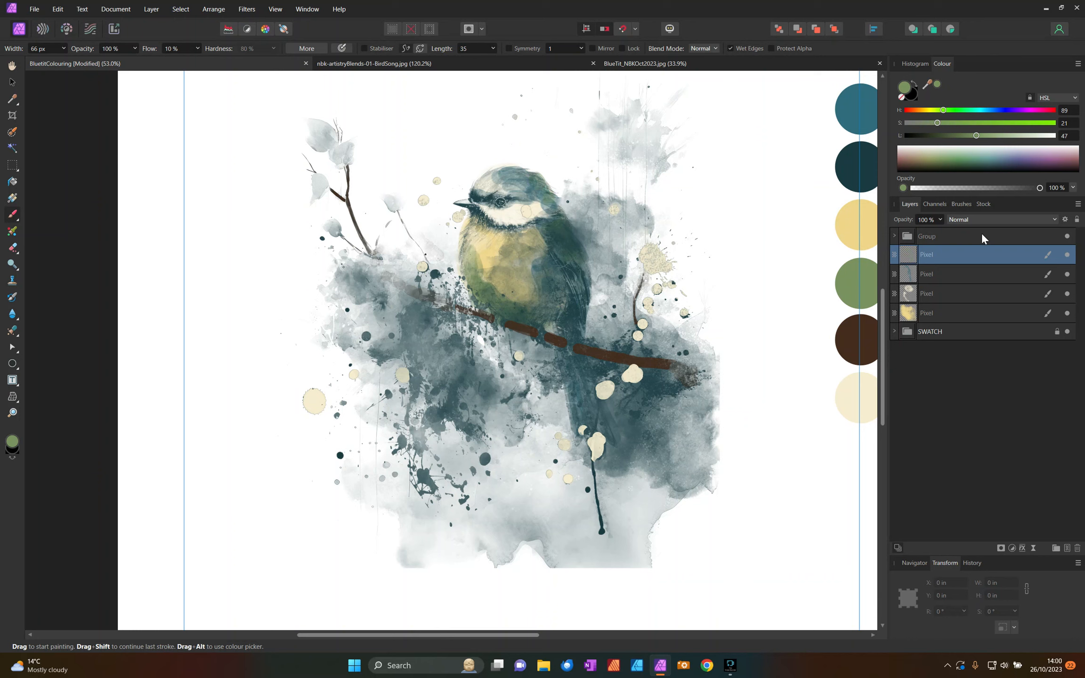
Add a pixel layer above the green one, sample white from the page, and paint it over the bird's forehead and crown
click(1068, 548)
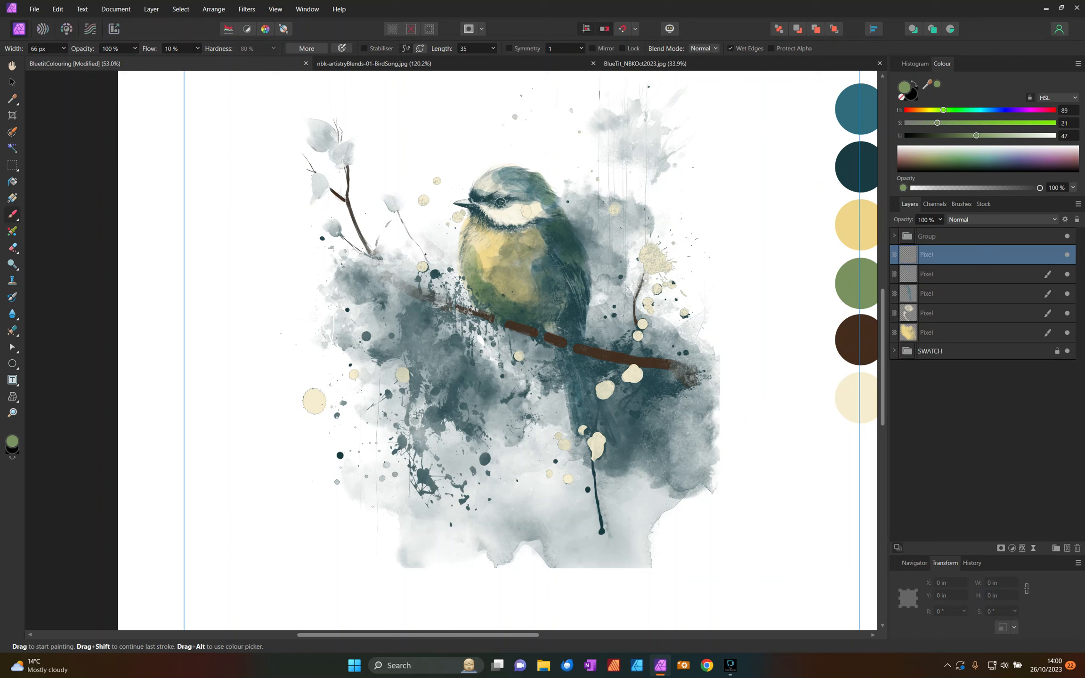
drag(777, 174, 772, 173)
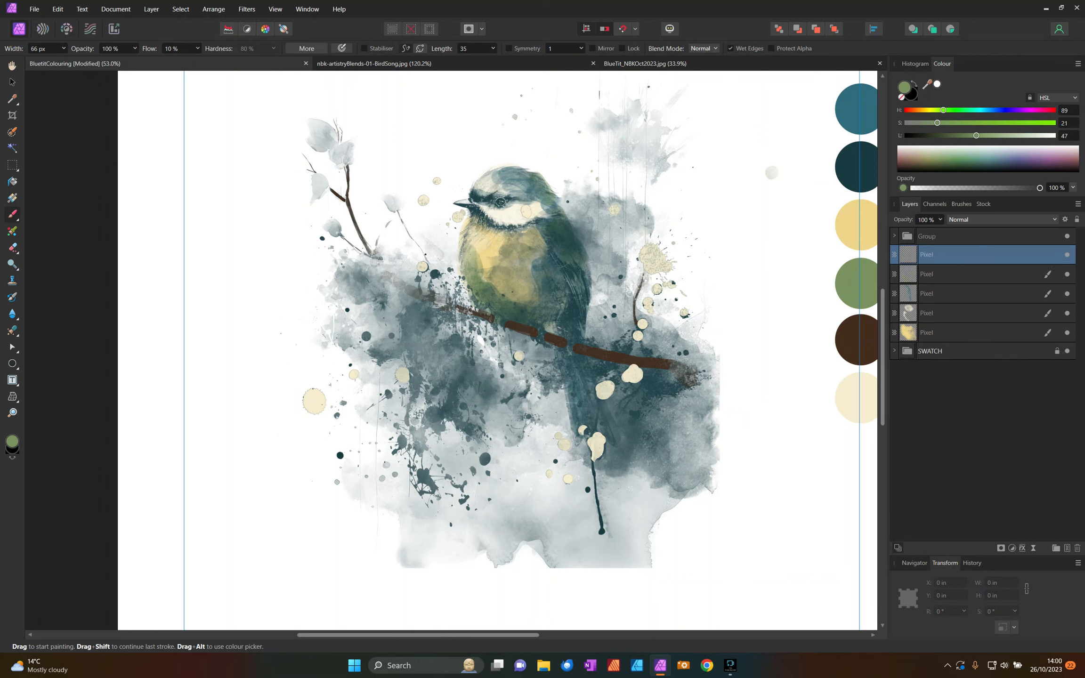
click(937, 84)
mouse_move(505, 181)
mouse_down()
mouse_move(501, 191)
mouse_move(516, 193)
mouse_move(492, 187)
mouse_move(517, 193)
mouse_move(503, 190)
mouse_up()
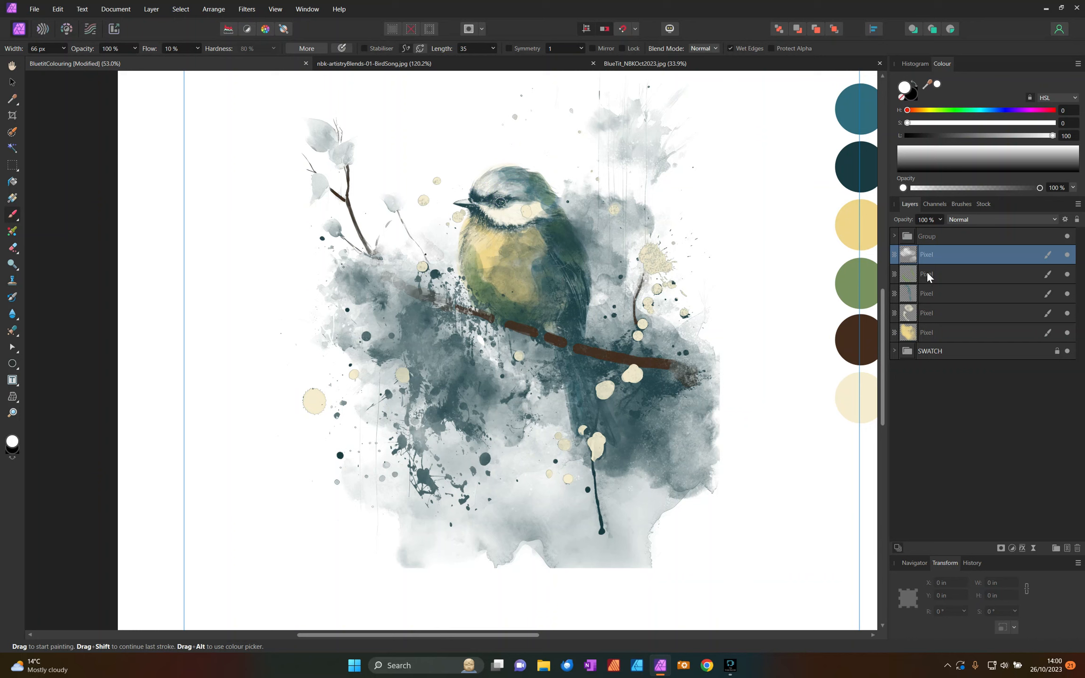
Add another pixel layer and paint the bird's beak with the dark brown swatch colour using a 27 px brush
click(1066, 547)
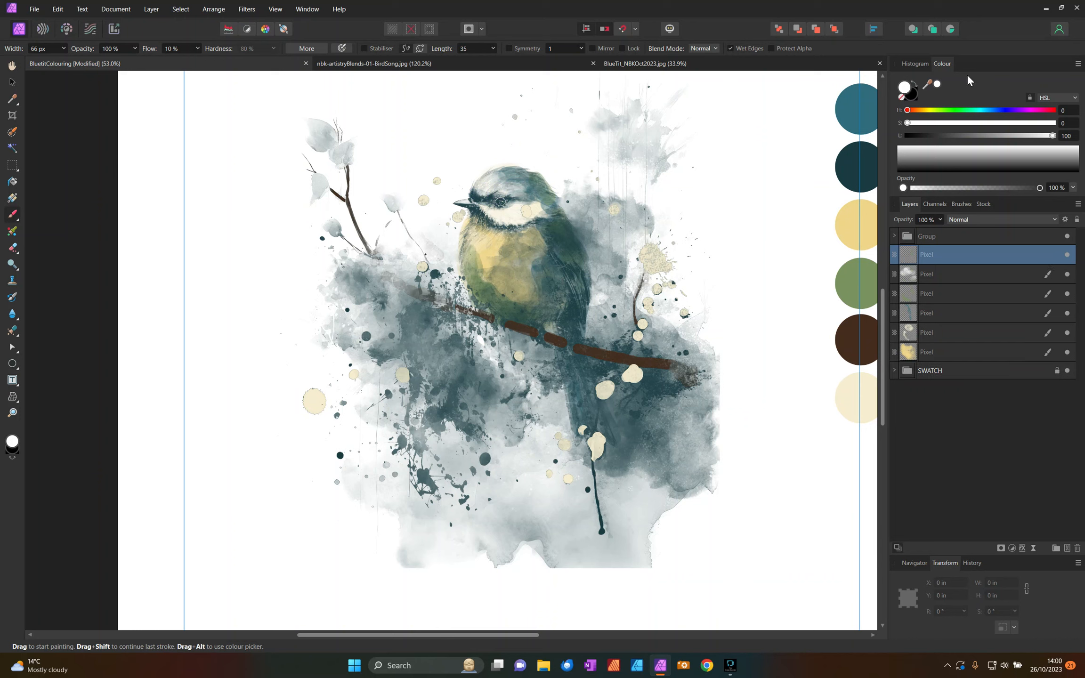
drag(926, 83, 857, 340)
click(64, 49)
drag(66, 61, 52, 60)
click(457, 203)
click(936, 83)
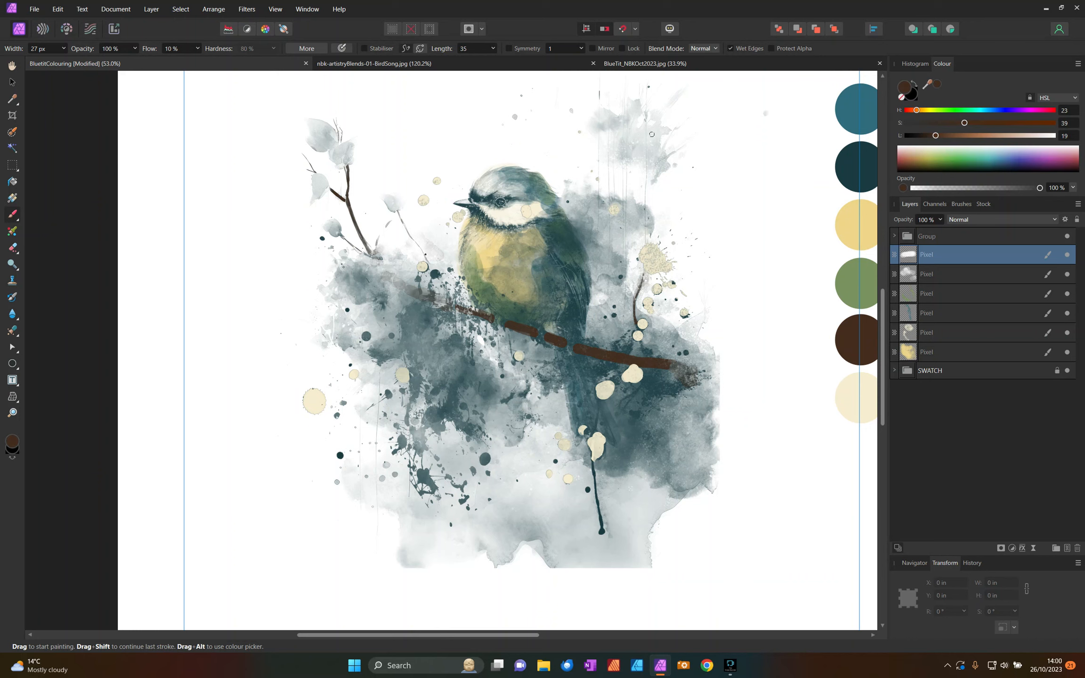
drag(458, 205, 471, 203)
click(463, 203)
Erase the excess brown along the underside of the beak and deselect the layer
scroll(434, 253, up, 4)
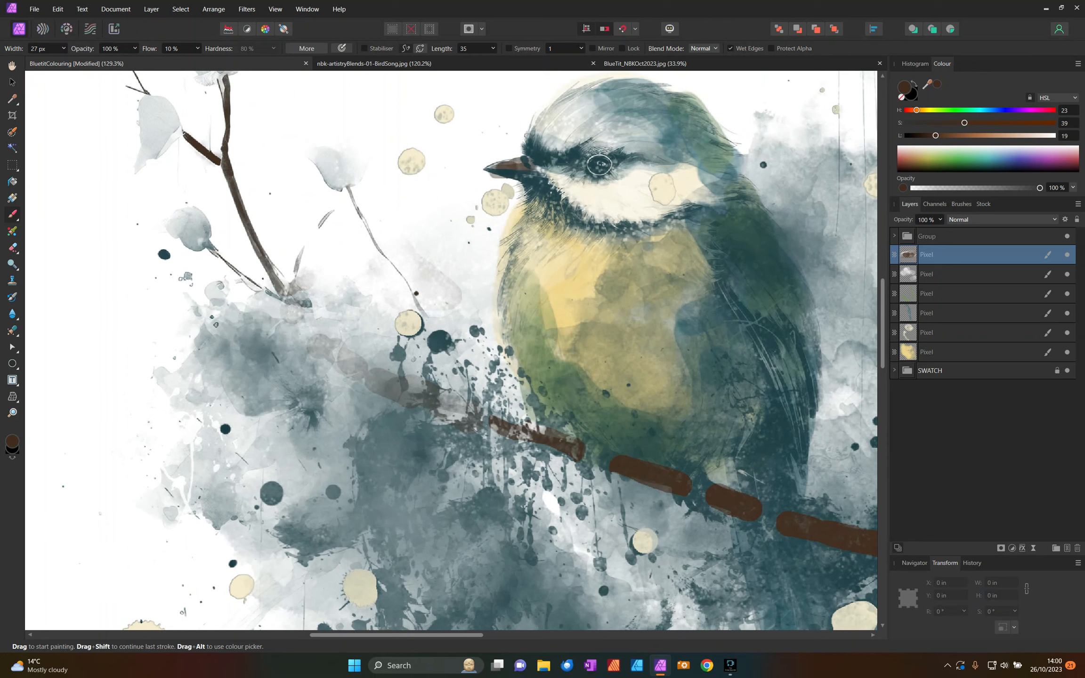
click(12, 248)
drag(490, 176, 511, 186)
click(13, 82)
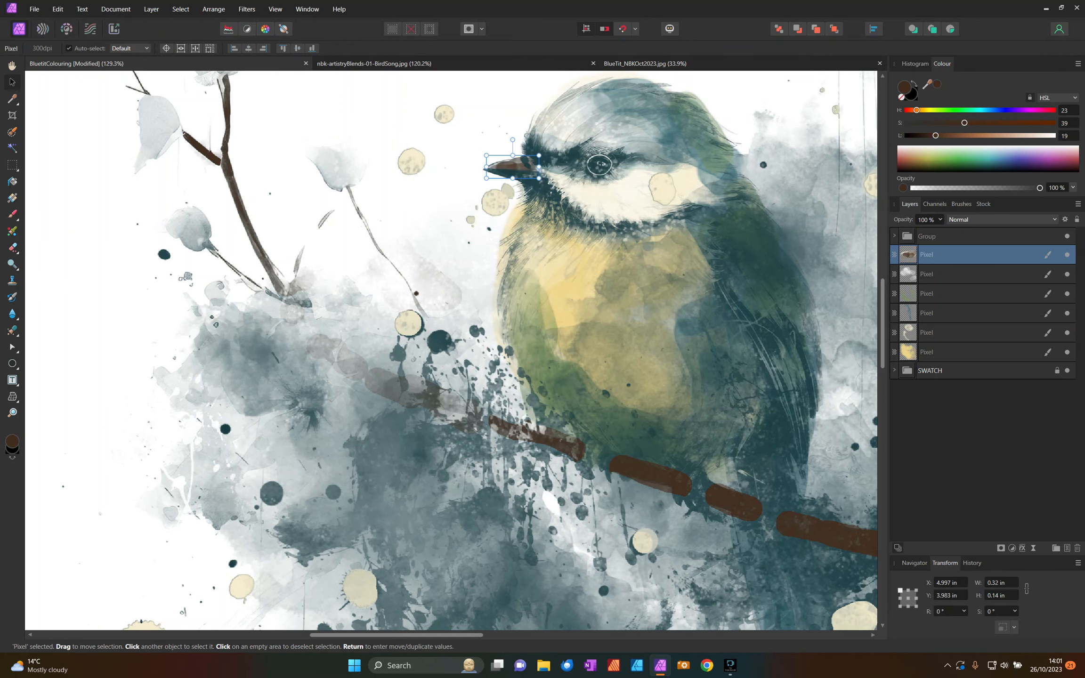
key(ctrl+0)
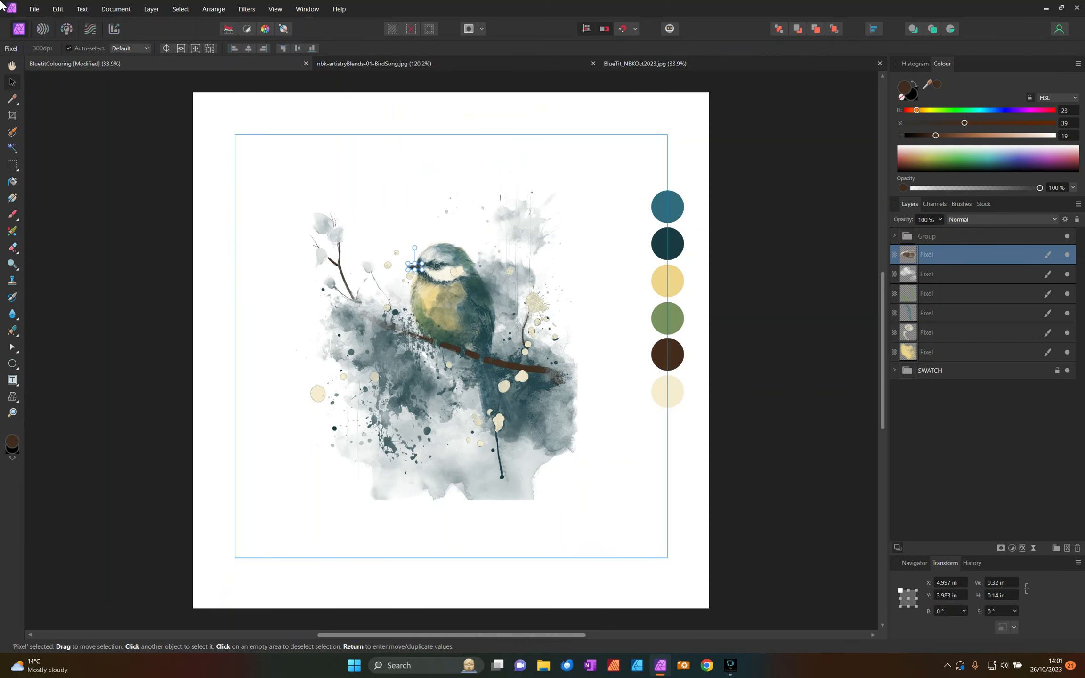
click(160, 102)
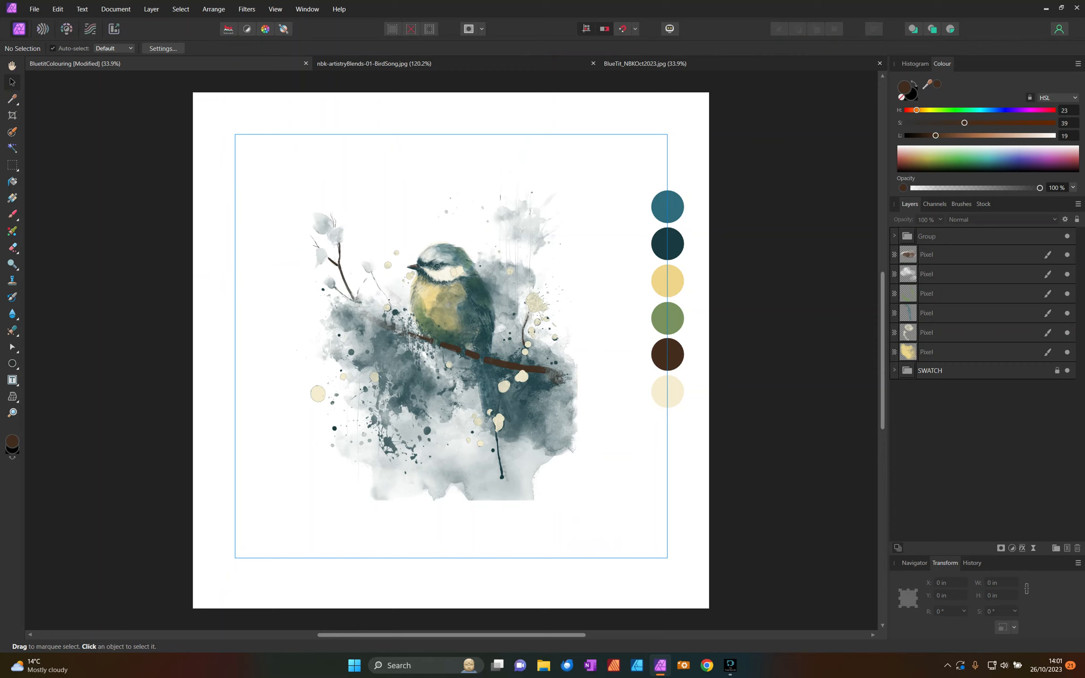
Group the six painted pixel layers, from the brown beak layer down to the yellow layer
click(928, 254)
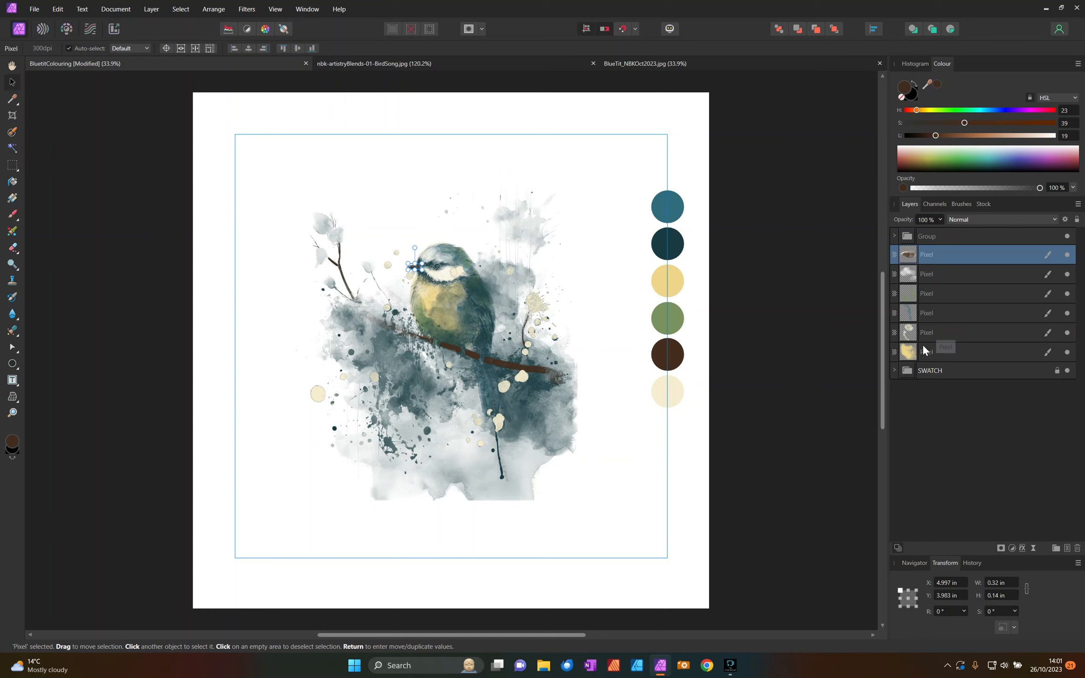
shift+click(925, 349)
right_click(923, 347)
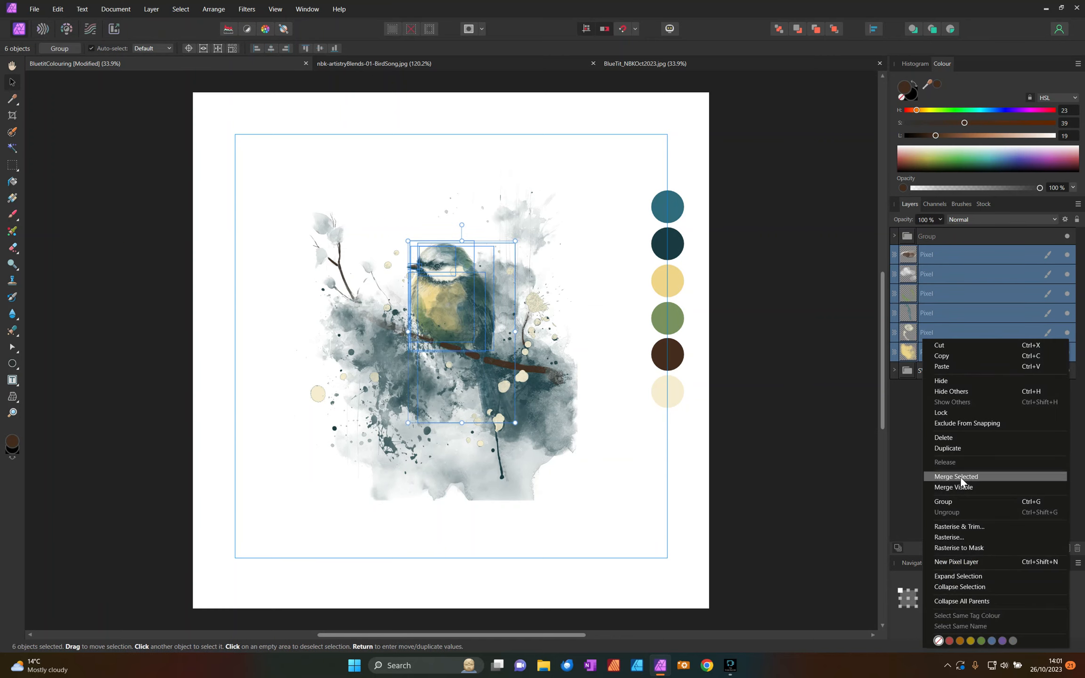
click(948, 501)
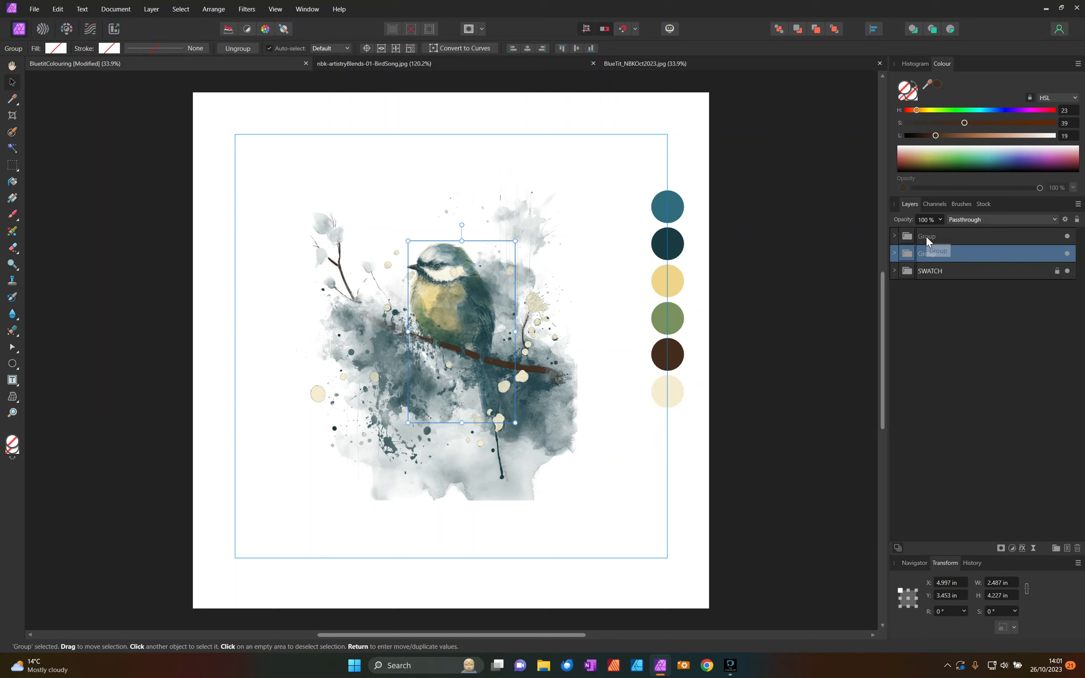
Rename the upper group as stamps and the group of painted layers as paint
double_click(927, 236)
text(stamps)
key(Tab)
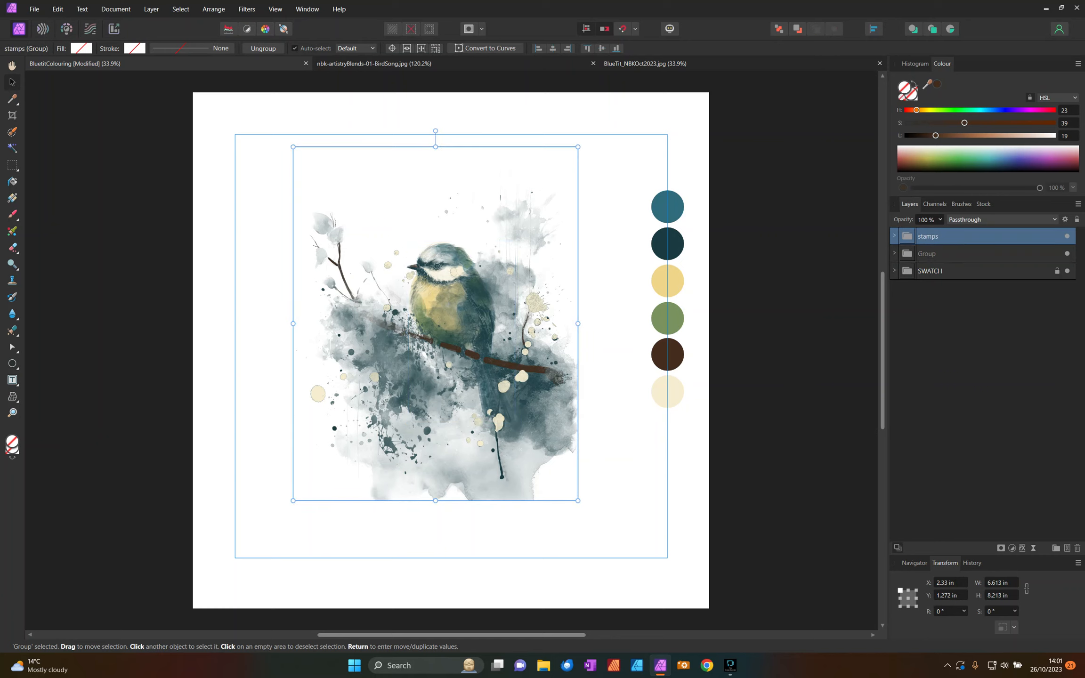
text(paint)
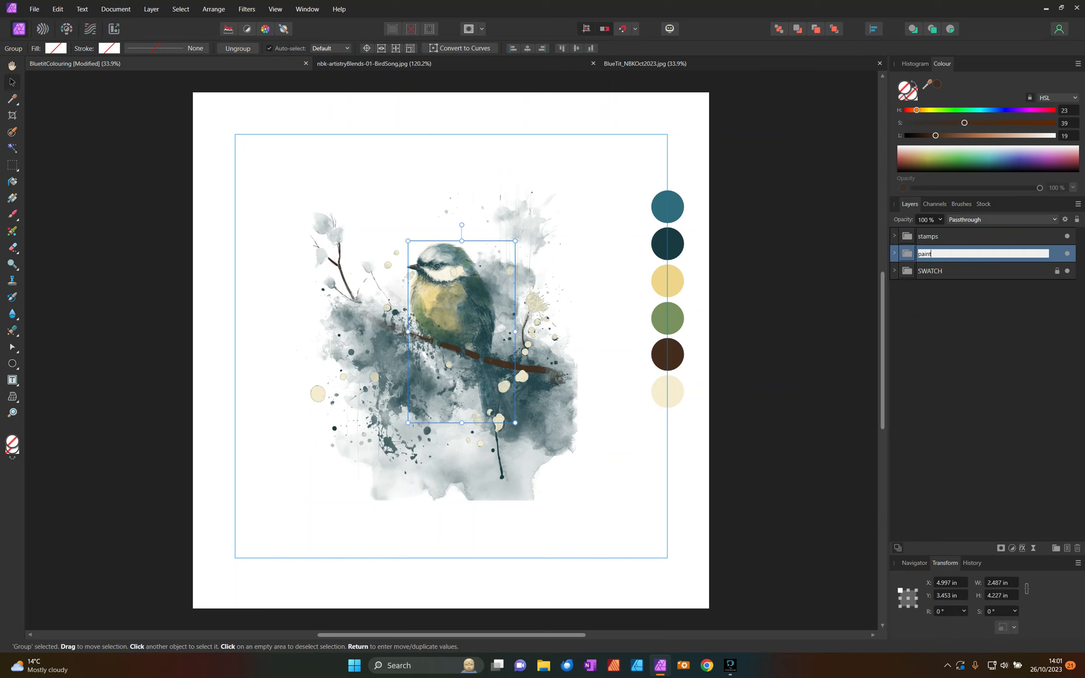
key(Return)
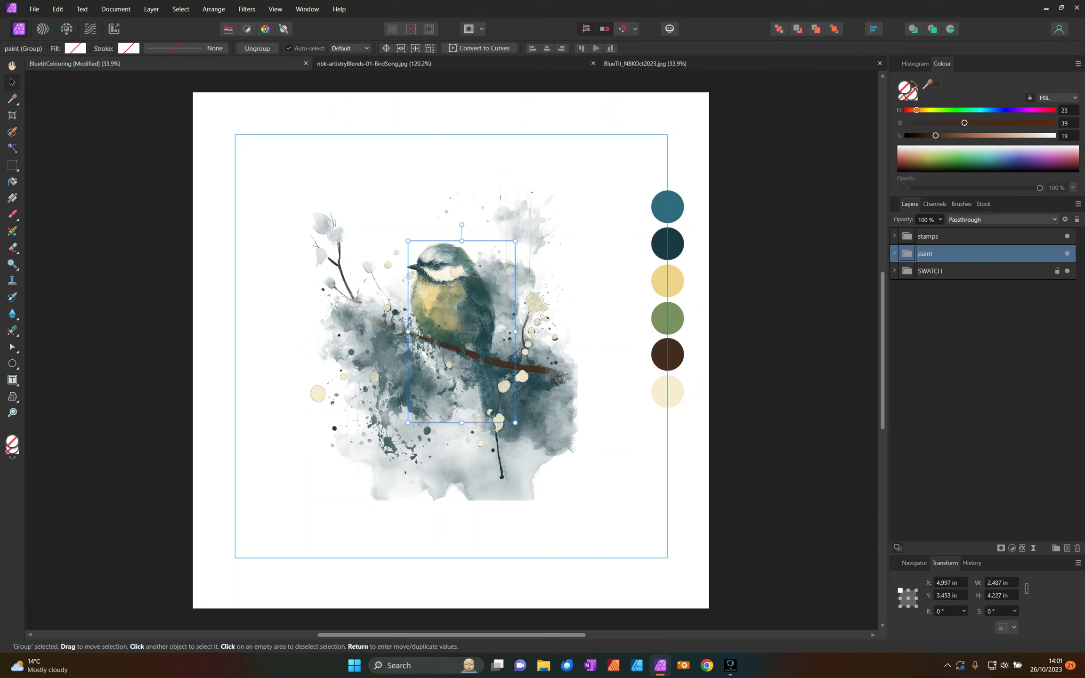
Group the stamps and paint groups together, name the new group blutit, and deselect it
shift+click(937, 238)
right_click(924, 241)
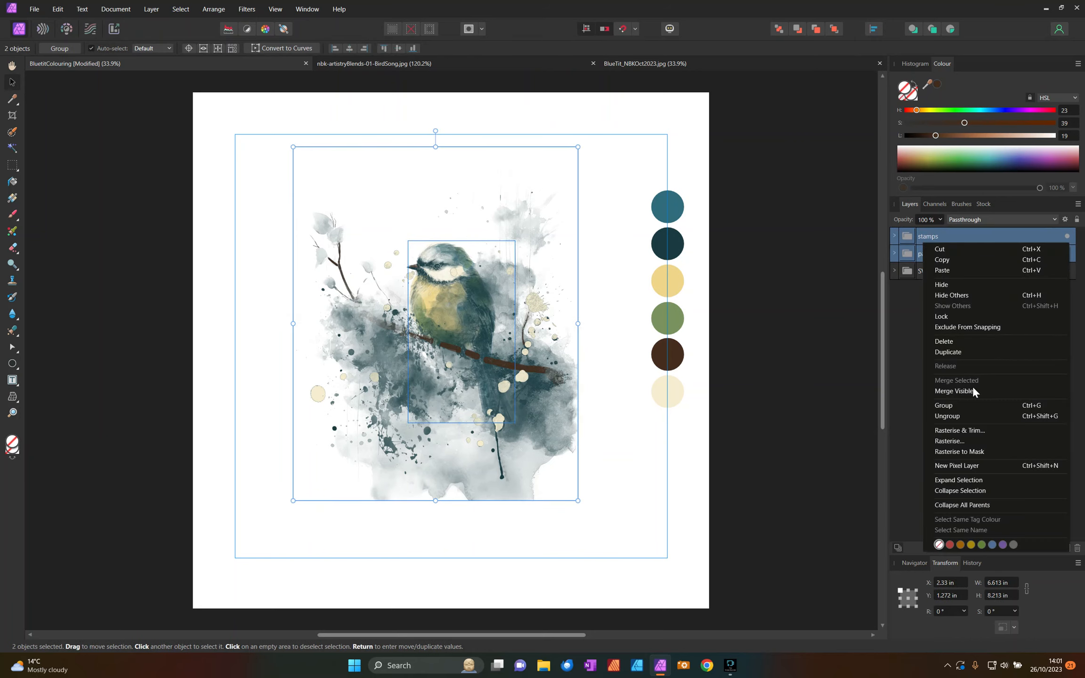
click(944, 405)
text(blutit)
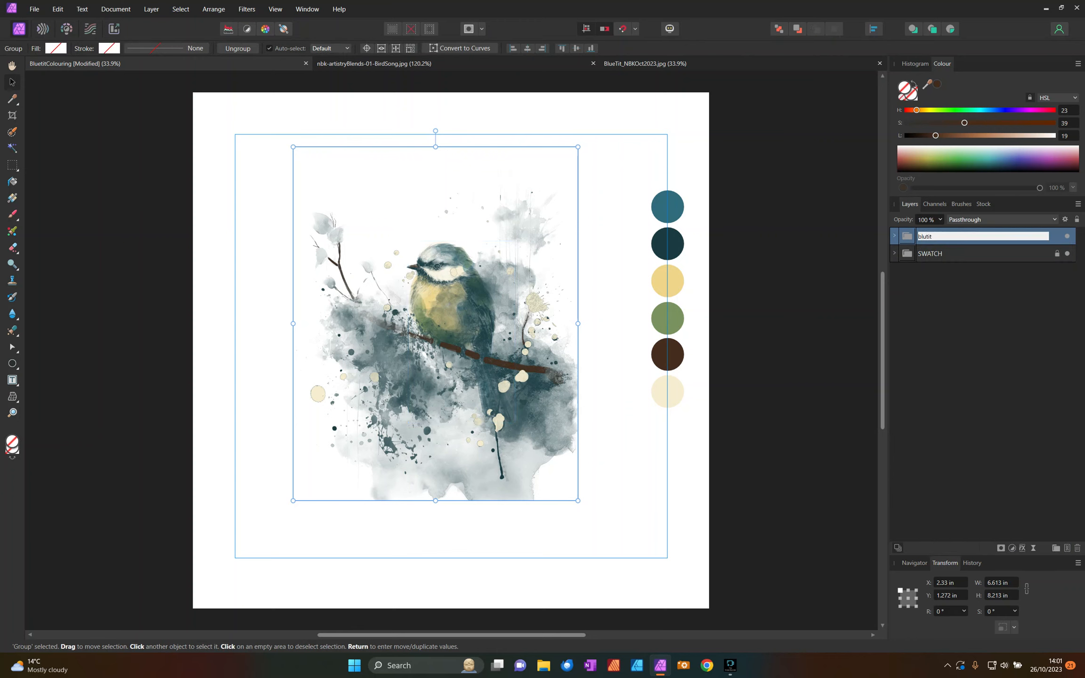
key(Return)
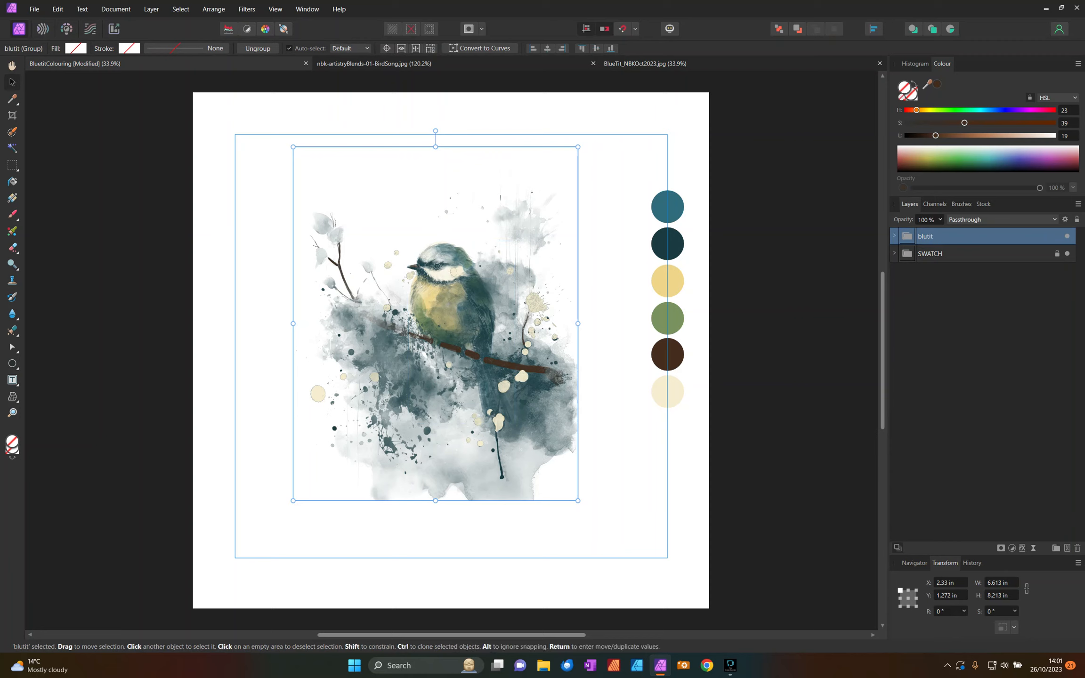
click(686, 132)
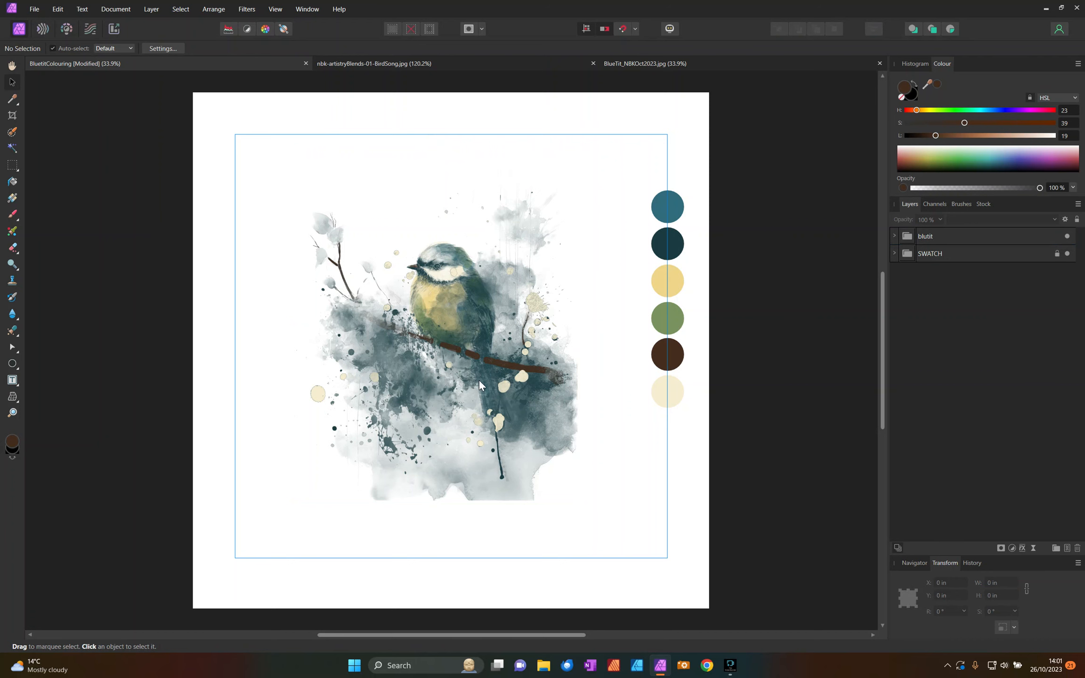
View the finished artwork BlueTit_NBKOct2023.jpg and the stamp preview nbk-artistryBlends-01-BirdSong.jpg
click(700, 63)
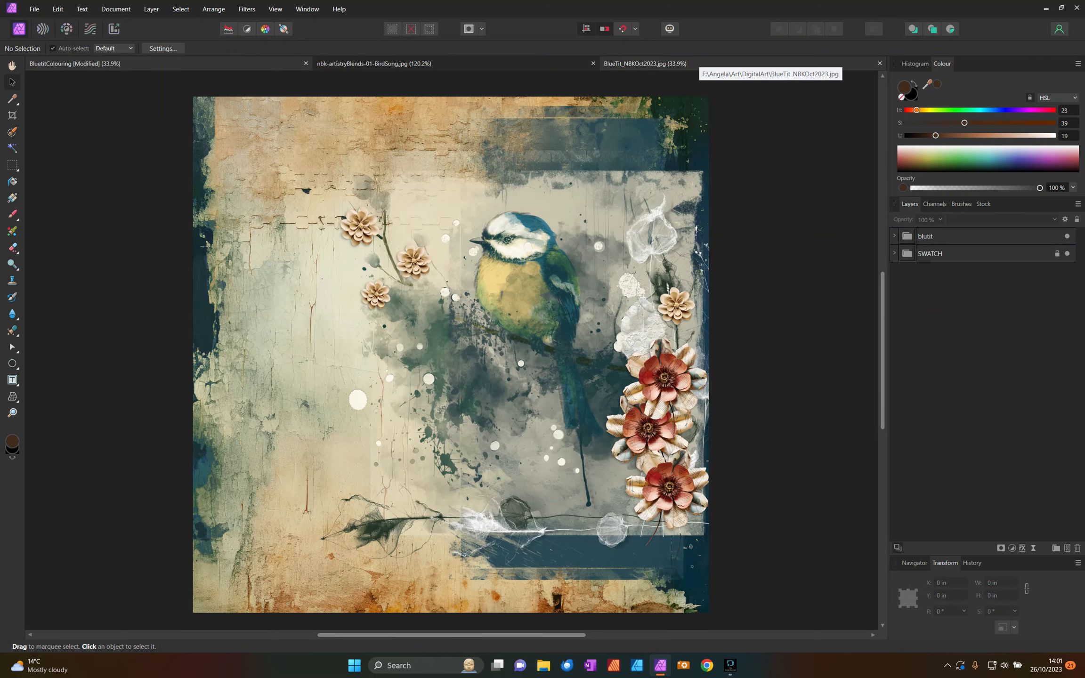
key(h)
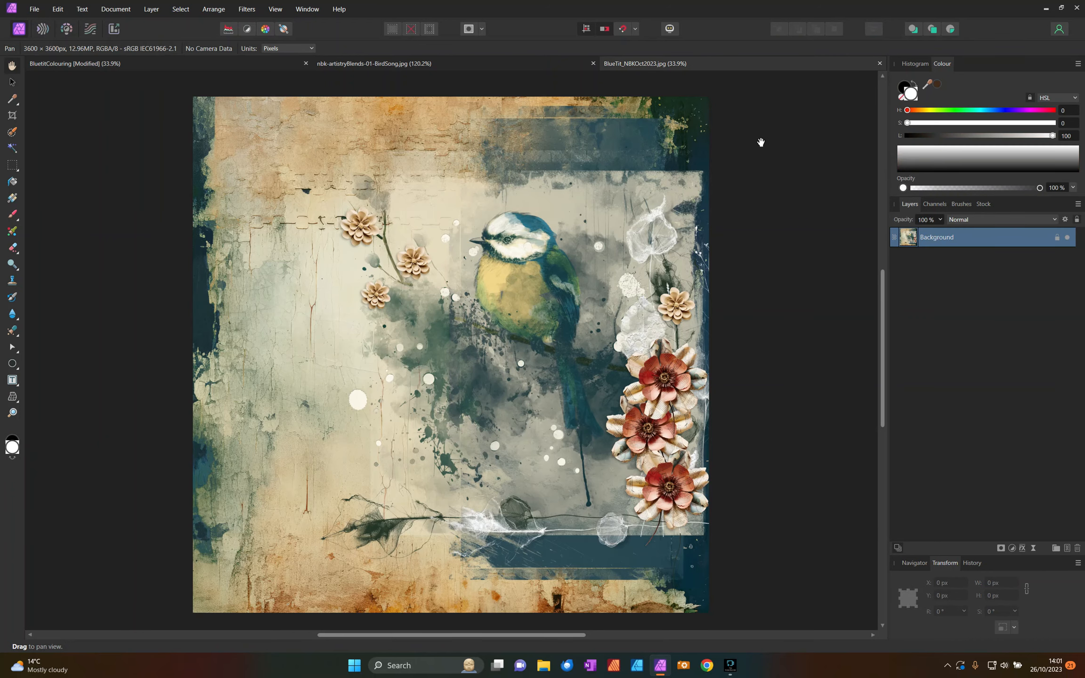
click(372, 64)
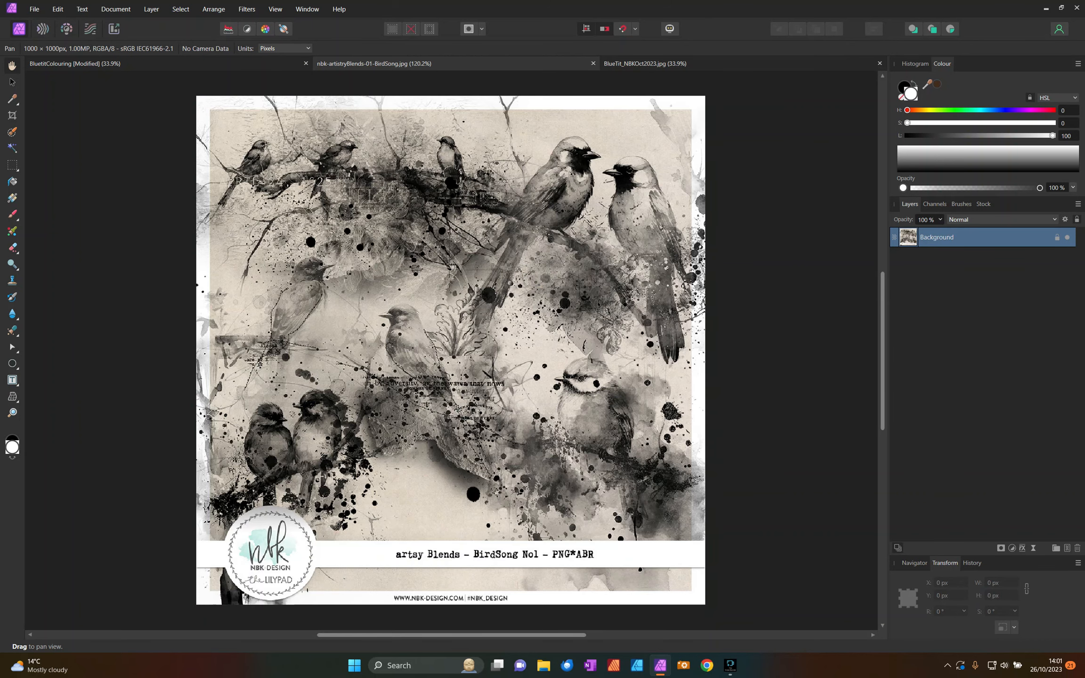